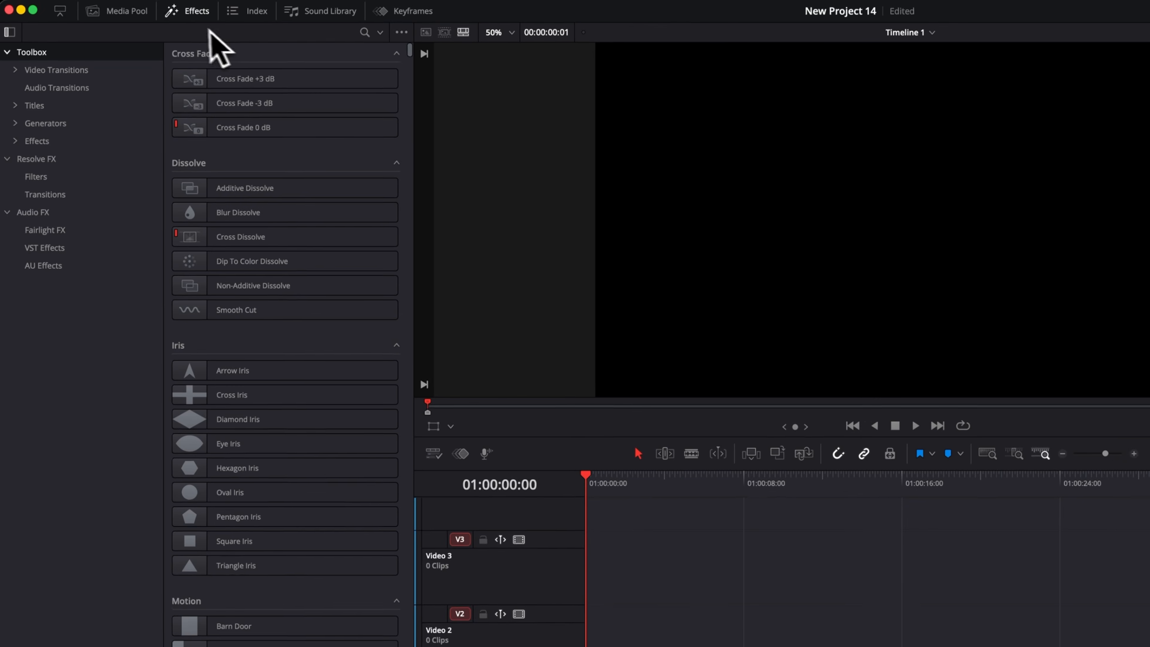
Add a Fusion Composition at the start of the Video 1 track and open it for node editing on the Fusion page
{"action": "left_click", "coordinate": [41, 143]}
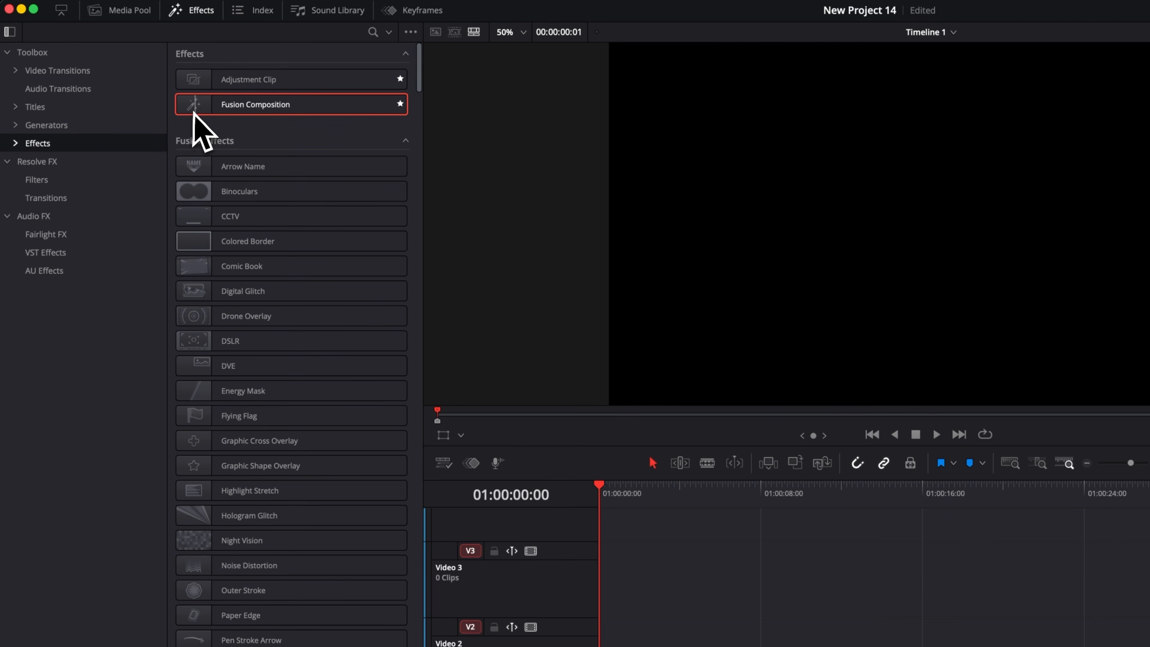
{"action": "left_click_drag", "start_coordinate": [193, 114], "coordinate": [604, 646]}
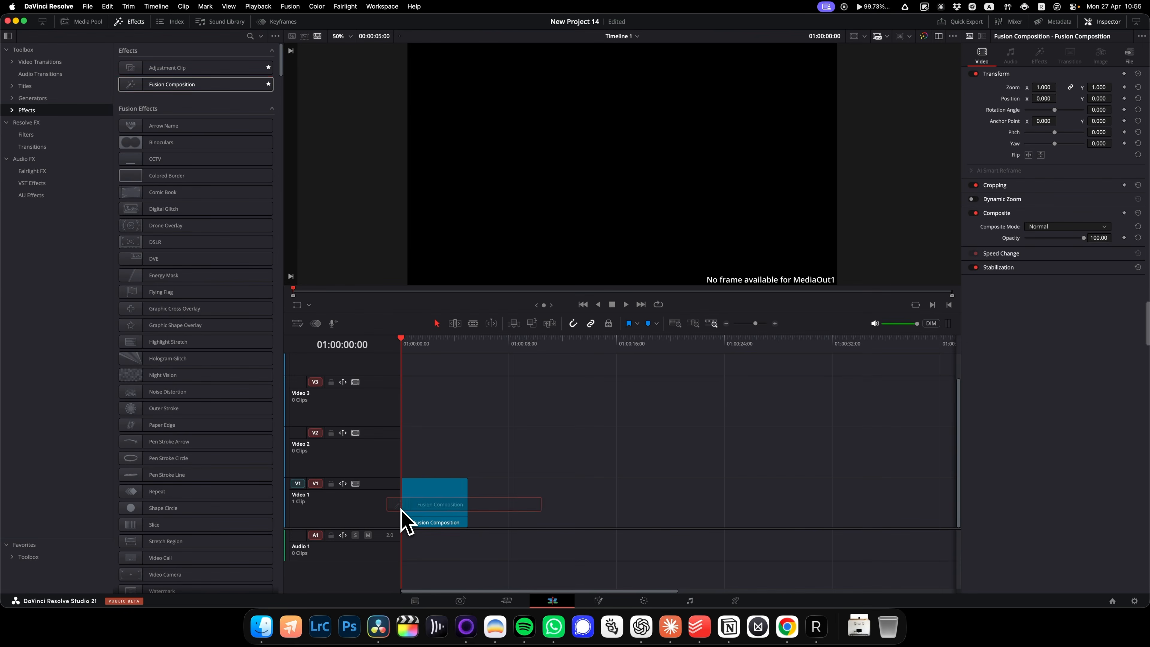
{"action": "left_click_drag", "start_coordinate": [402, 511], "coordinate": [396, 514]}
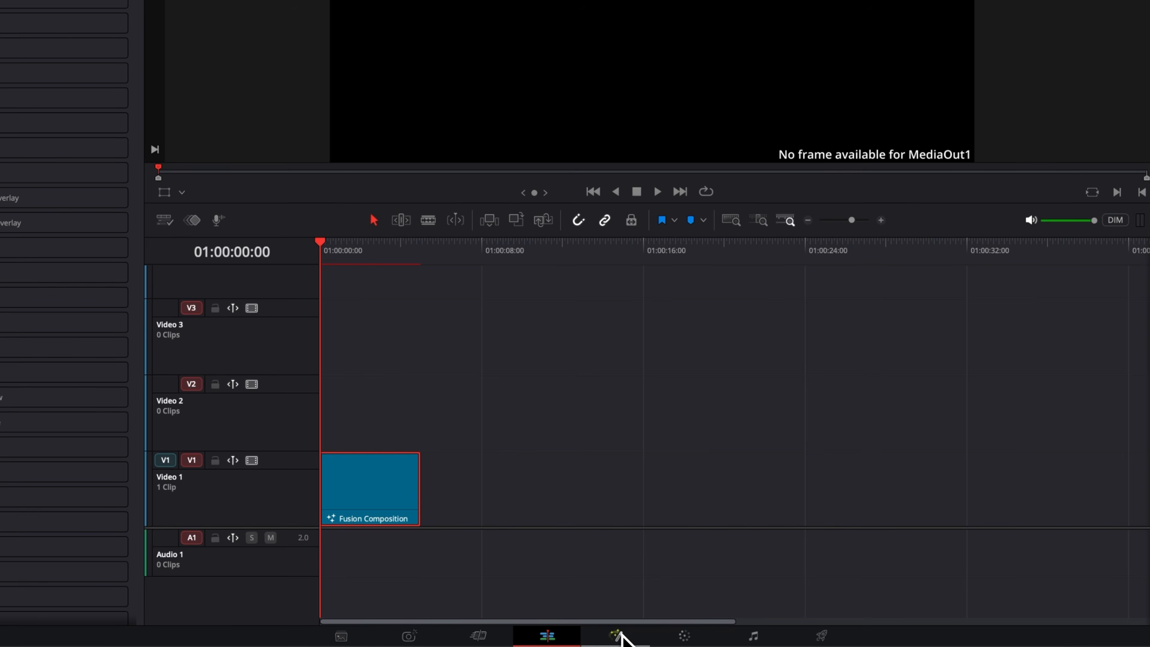
{"action": "left_click", "coordinate": [622, 634]}
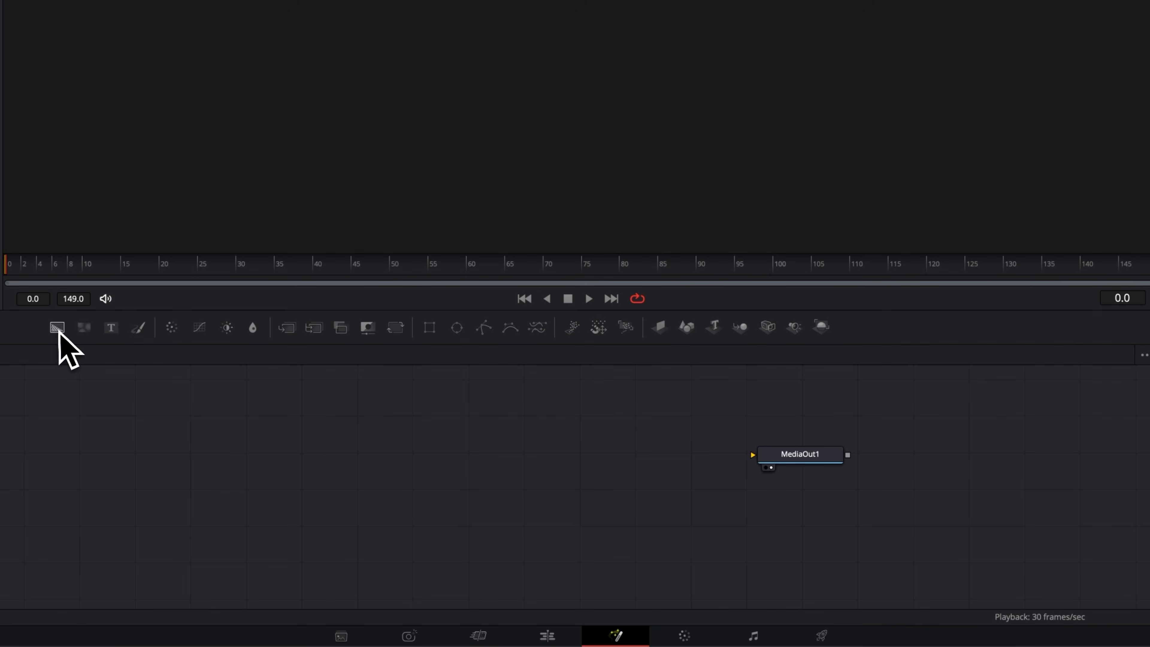
Add a Background node feeding MediaOut1 and make it fully transparent with an Alpha of 0.0
{"action": "left_click_drag", "start_coordinate": [57, 327], "coordinate": [770, 460]}
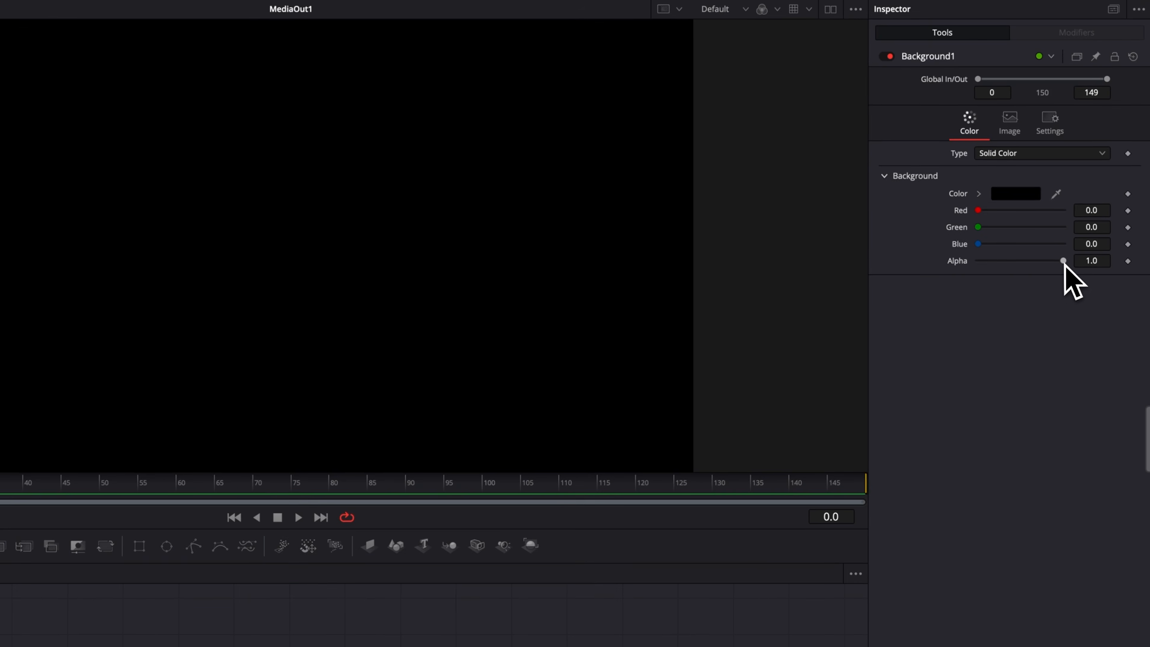
{"action": "left_click_drag", "start_coordinate": [1096, 201], "coordinate": [1037, 206]}
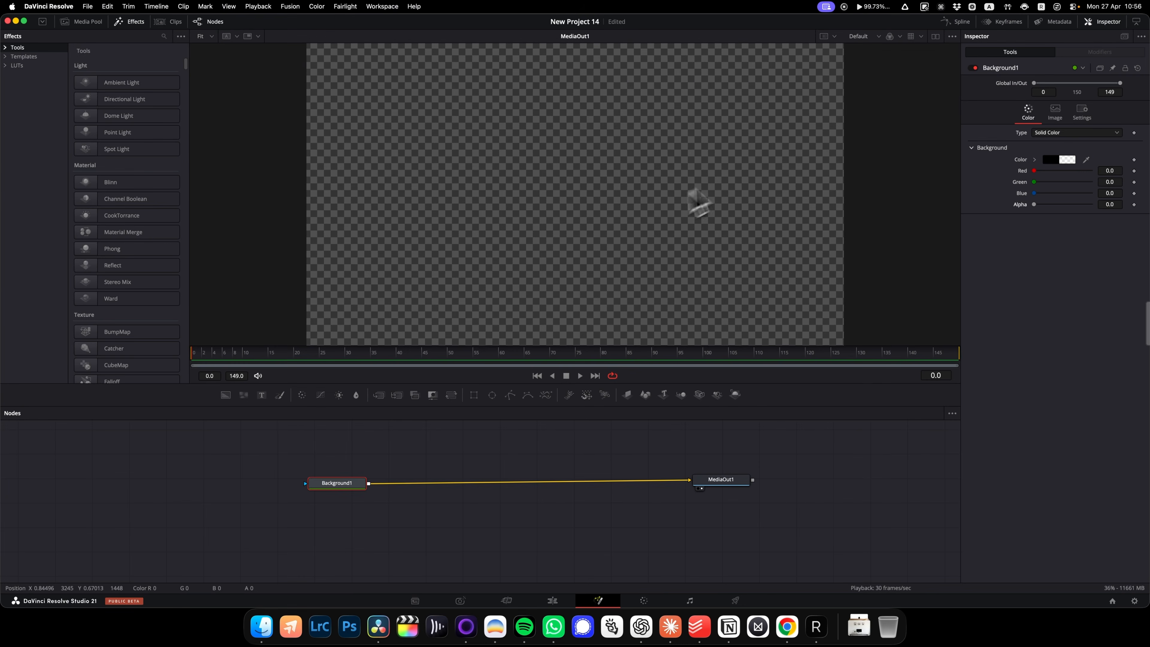
{"action": "left_click", "coordinate": [398, 467]}
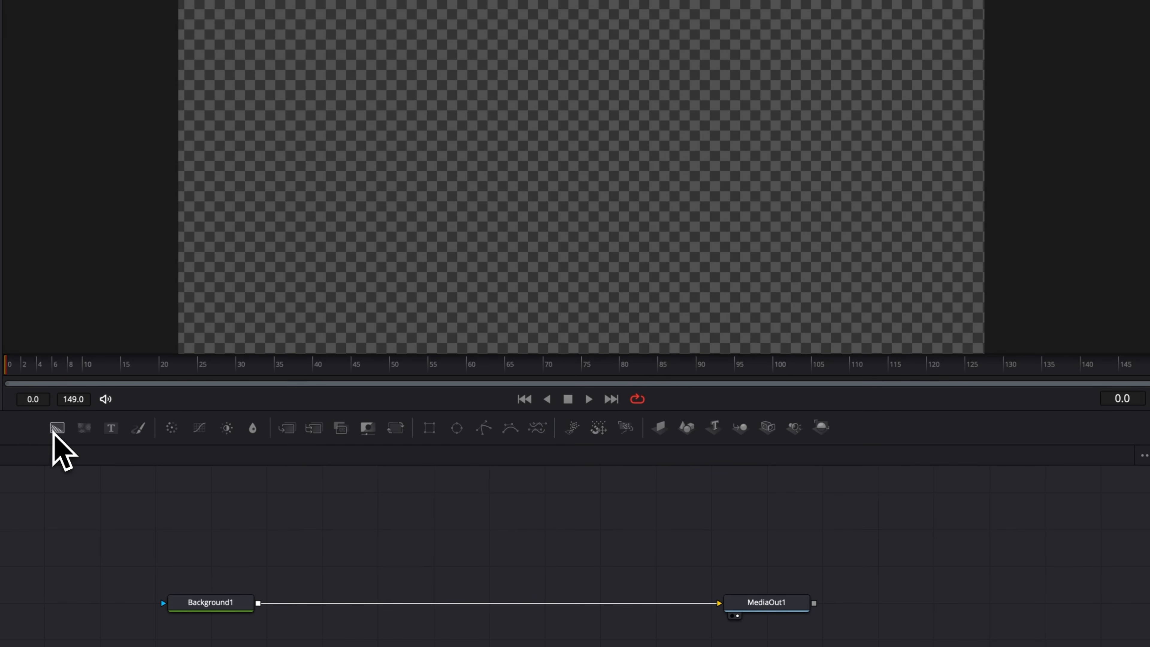
Add two more unconnected Background nodes side by side above the Background1 to MediaOut1 connection
{"action": "left_click_drag", "start_coordinate": [216, 397], "coordinate": [423, 495]}
{"action": "left_click_drag", "start_coordinate": [360, 572], "coordinate": [361, 572]}
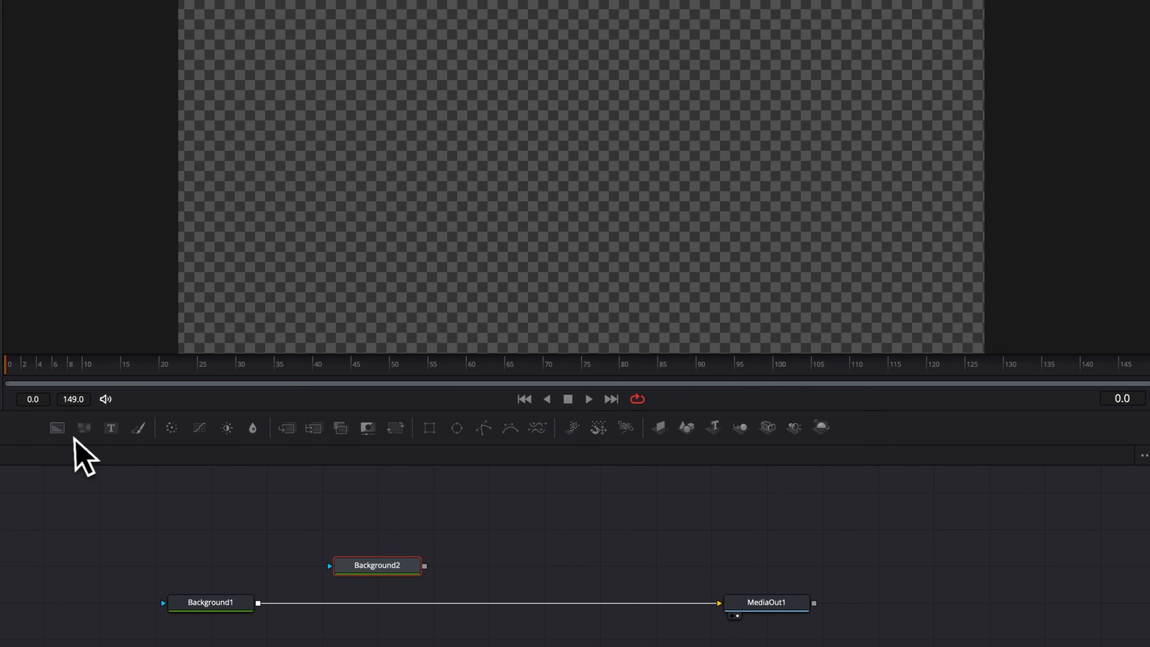
{"action": "left_click_drag", "start_coordinate": [57, 428], "coordinate": [489, 562]}
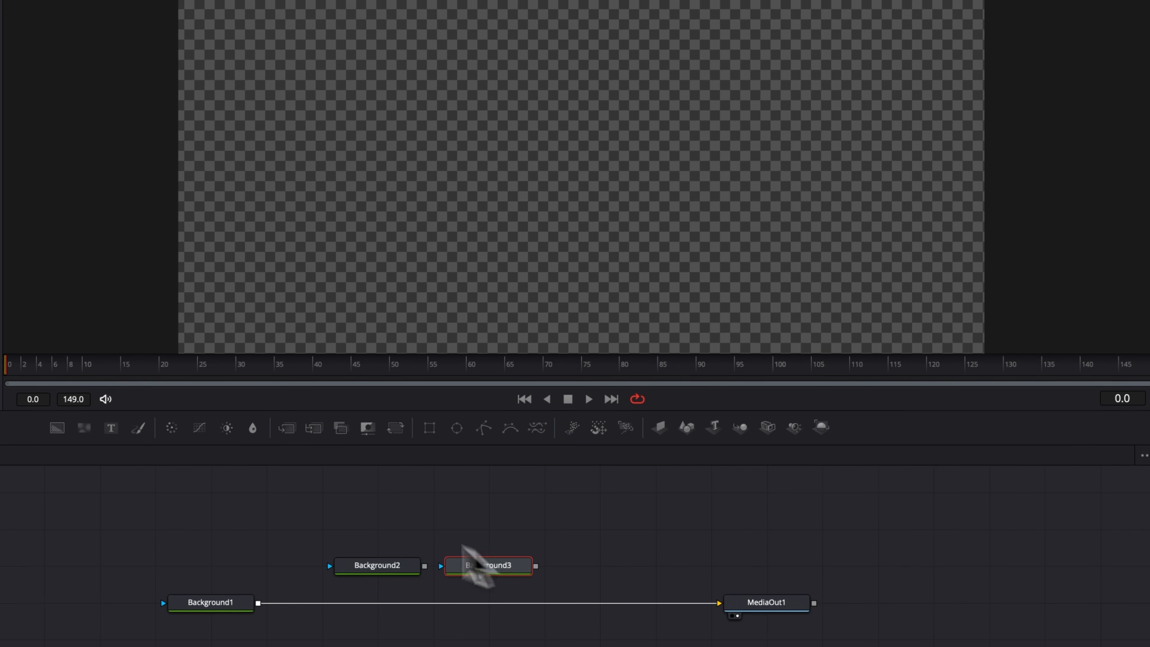
Mask Background2 with a Rectangle node and merge Background2 over Background1
{"action": "left_click_drag", "start_coordinate": [428, 430], "coordinate": [381, 572]}
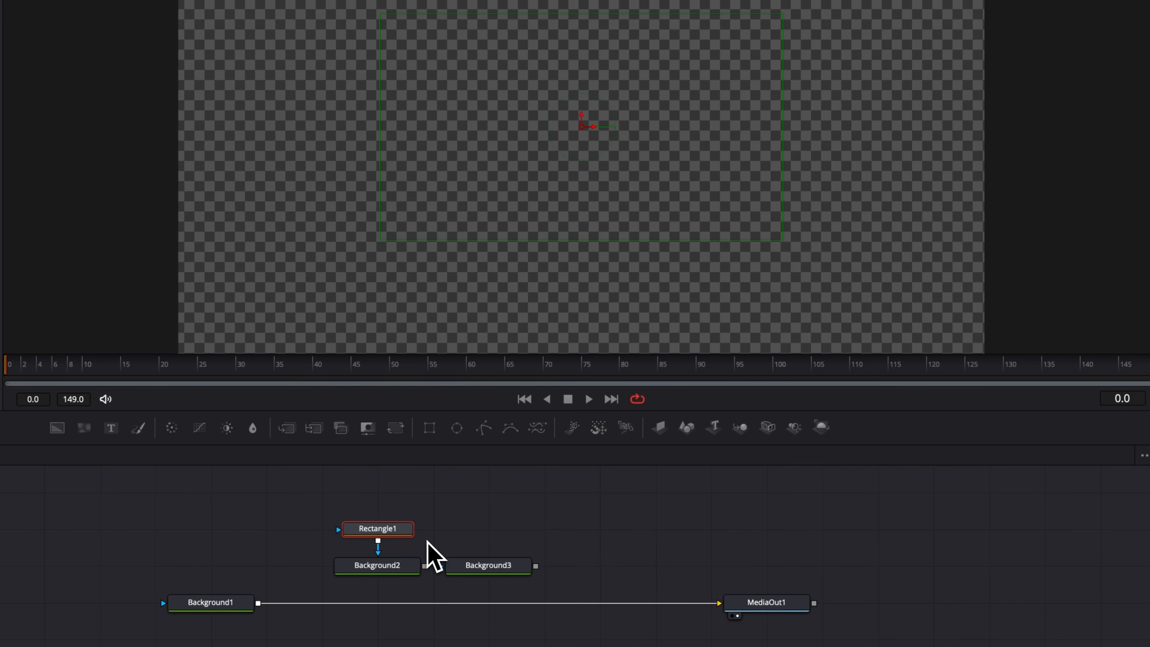
{"action": "left_click_drag", "start_coordinate": [425, 566], "coordinate": [272, 619]}
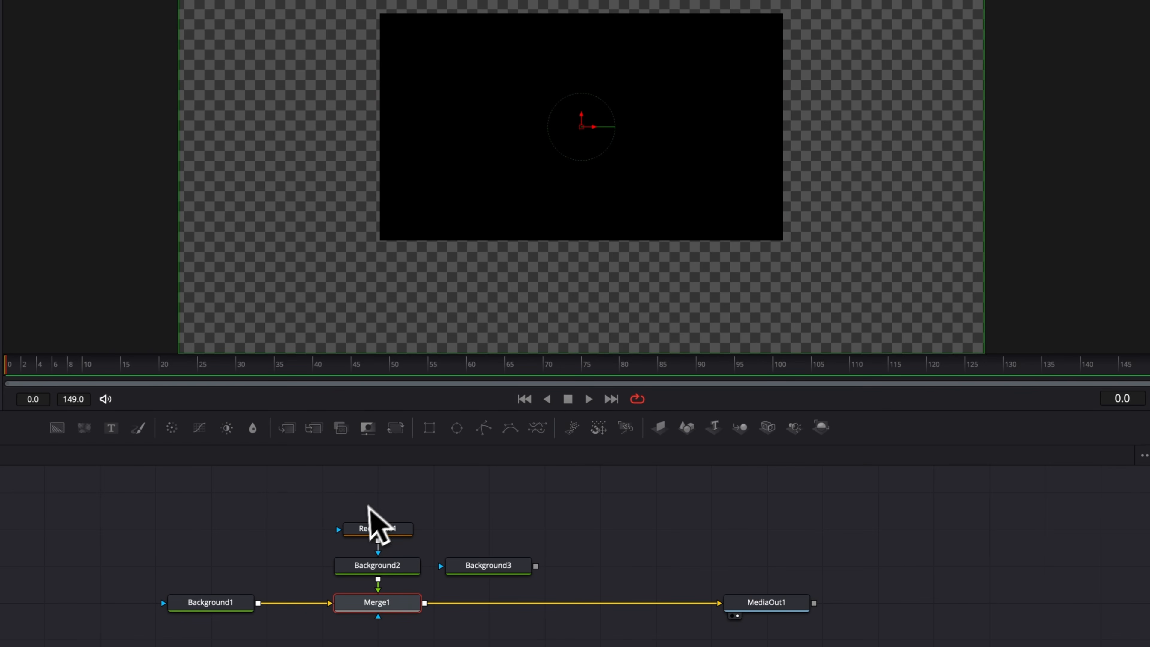
Set Background2's color to Red from the Apple color palette
{"action": "left_click", "coordinate": [376, 565]}
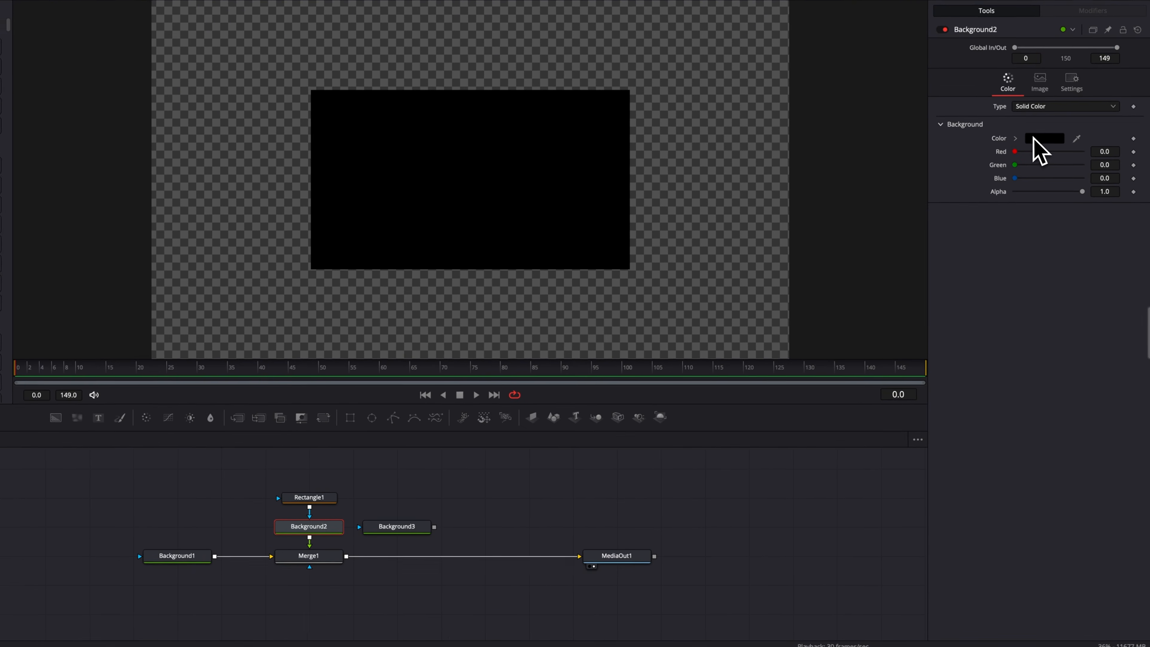
{"action": "left_click", "coordinate": [1059, 158]}
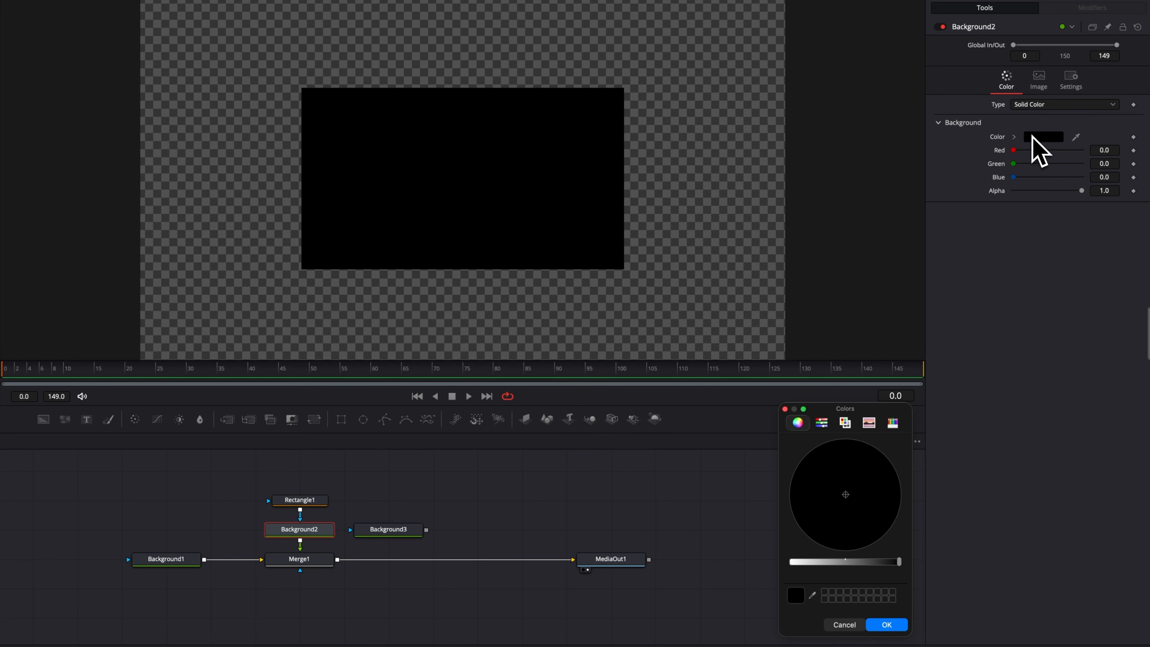
{"action": "left_click", "coordinate": [845, 423]}
{"action": "left_click", "coordinate": [838, 555]}
{"action": "left_click", "coordinate": [842, 578]}
{"action": "left_click", "coordinate": [886, 624]}
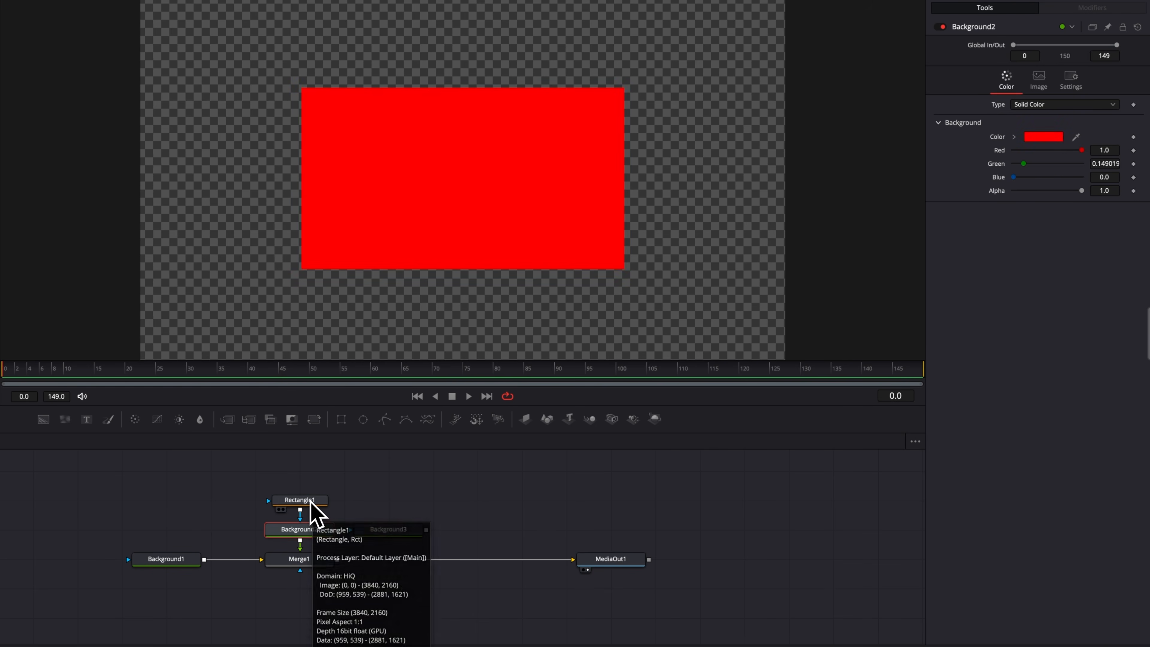
Round Rectangle1 with a Corner Radius of 0.189 and lower its Level to 0.339
{"action": "left_click", "coordinate": [311, 502]}
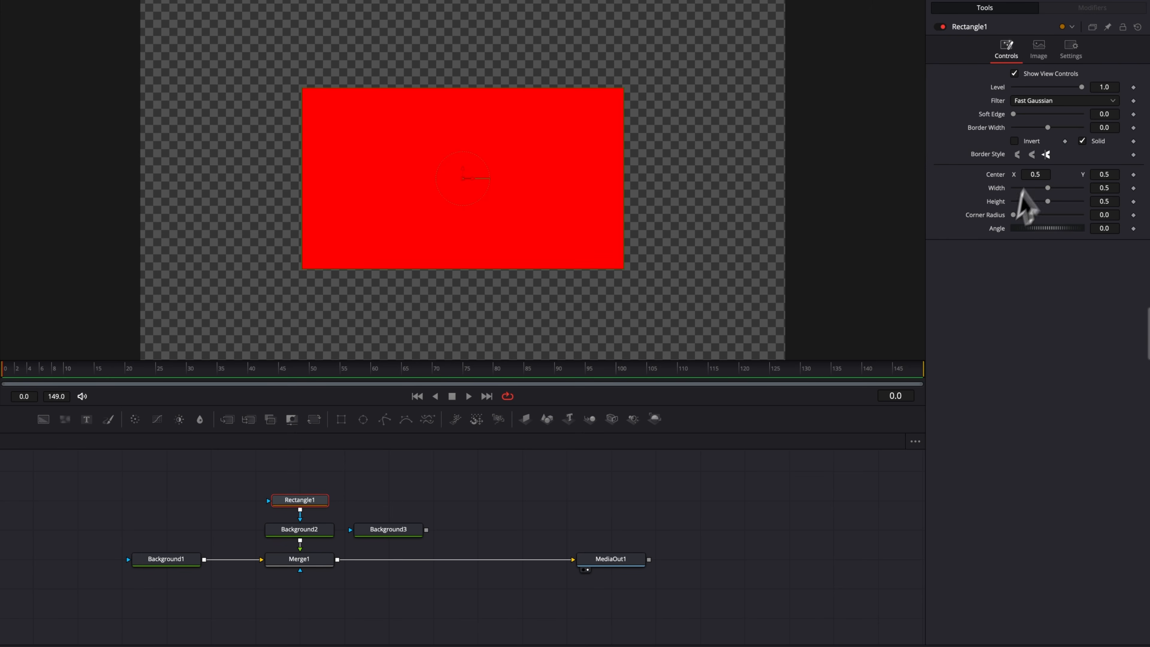
{"action": "left_click_drag", "start_coordinate": [1014, 215], "coordinate": [1024, 215]}
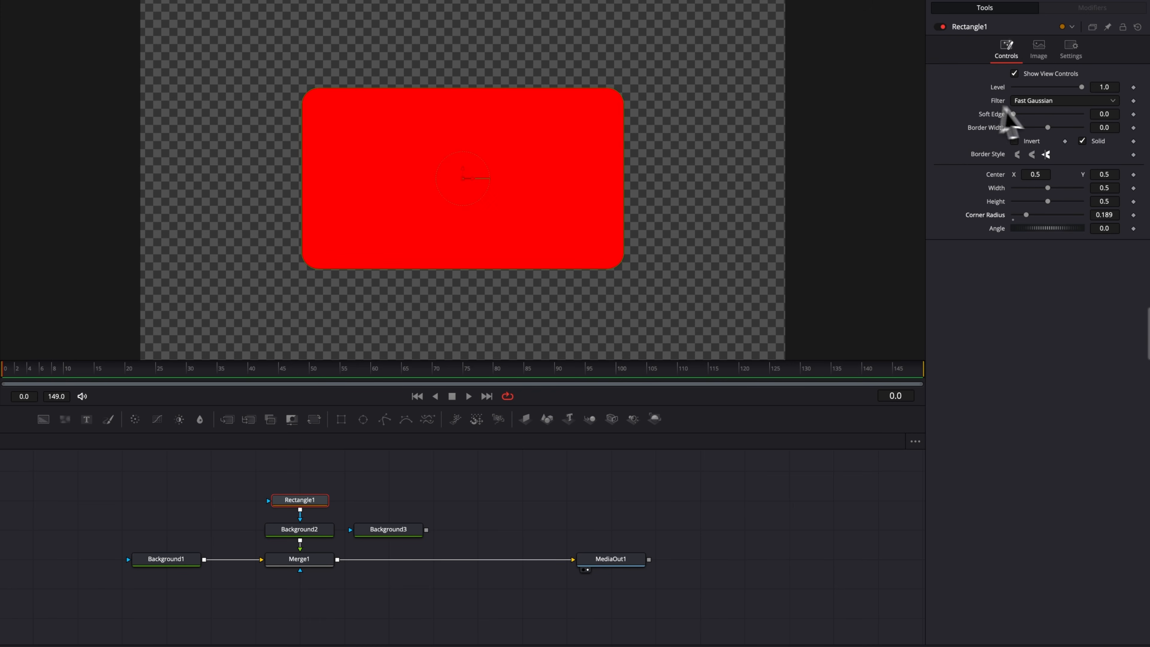
{"action": "left_click_drag", "start_coordinate": [1082, 87], "coordinate": [1041, 87]}
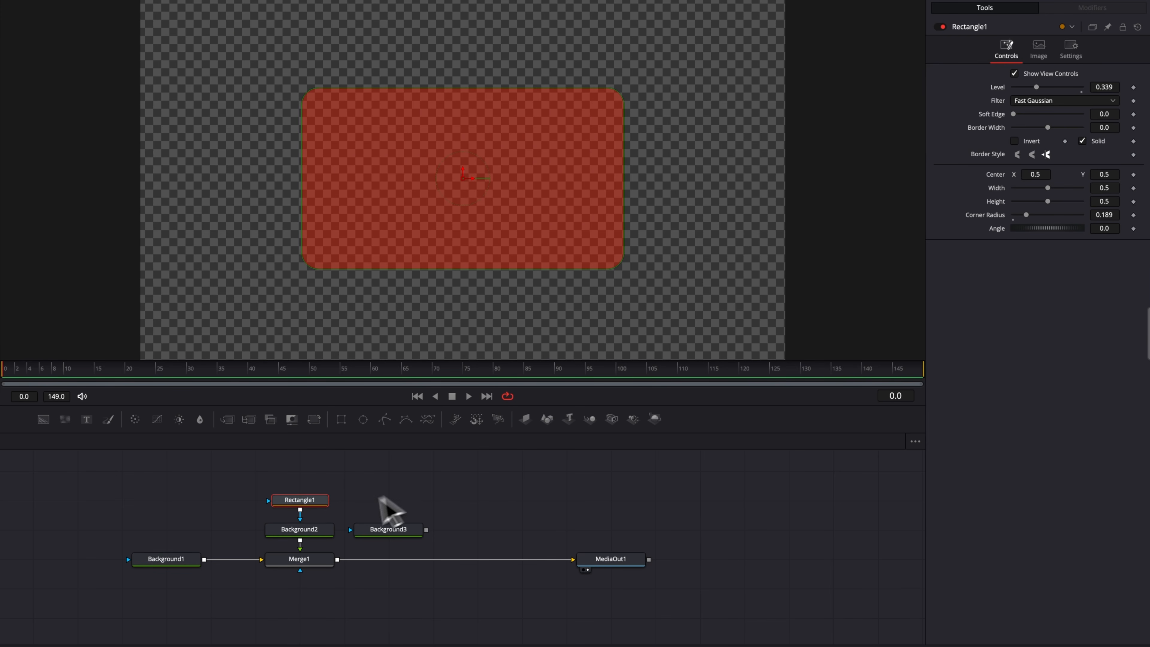
Paste an instance of Rectangle1 as Background3's mask and merge Background3 over the output of Merge1
{"action": "mouse_move", "coordinate": [314, 503]}
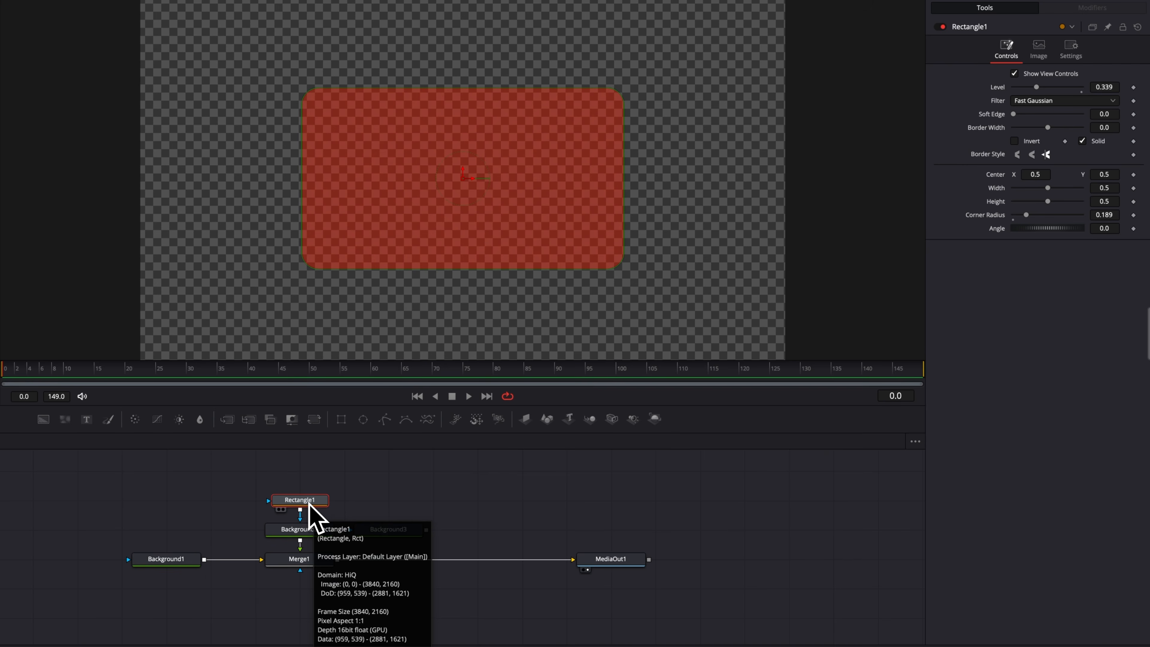
{"action": "right_click", "coordinate": [379, 503]}
{"action": "left_click", "coordinate": [414, 493]}
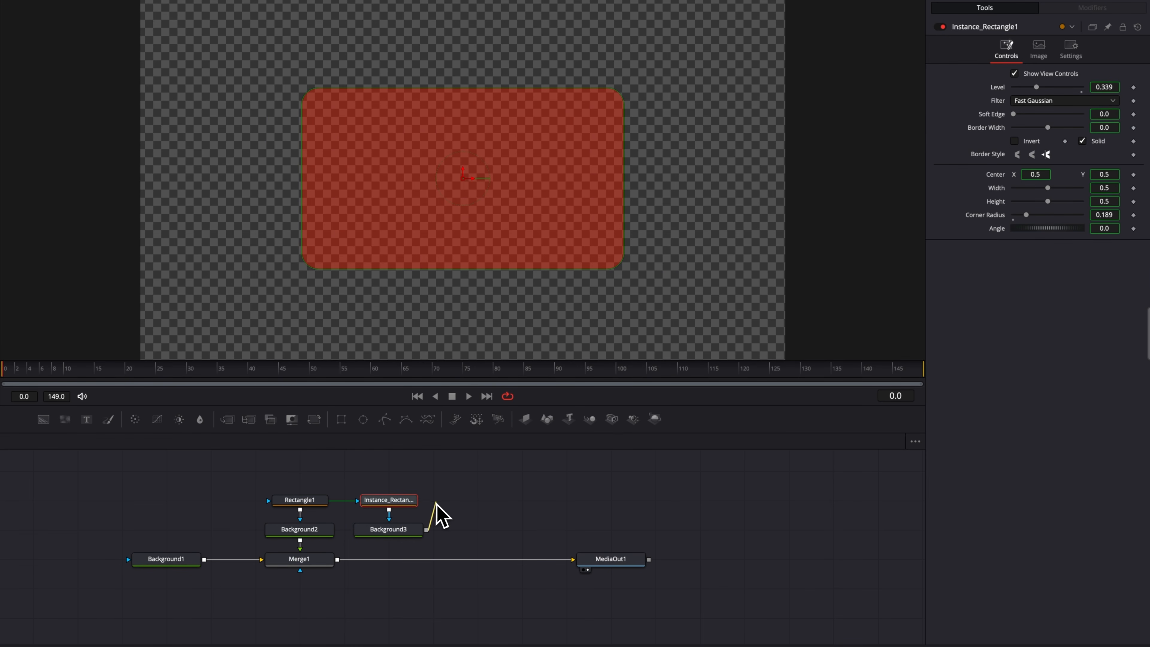
{"action": "left_click_drag", "start_coordinate": [470, 517], "coordinate": [339, 565]}
{"action": "left_click", "coordinate": [323, 500]}
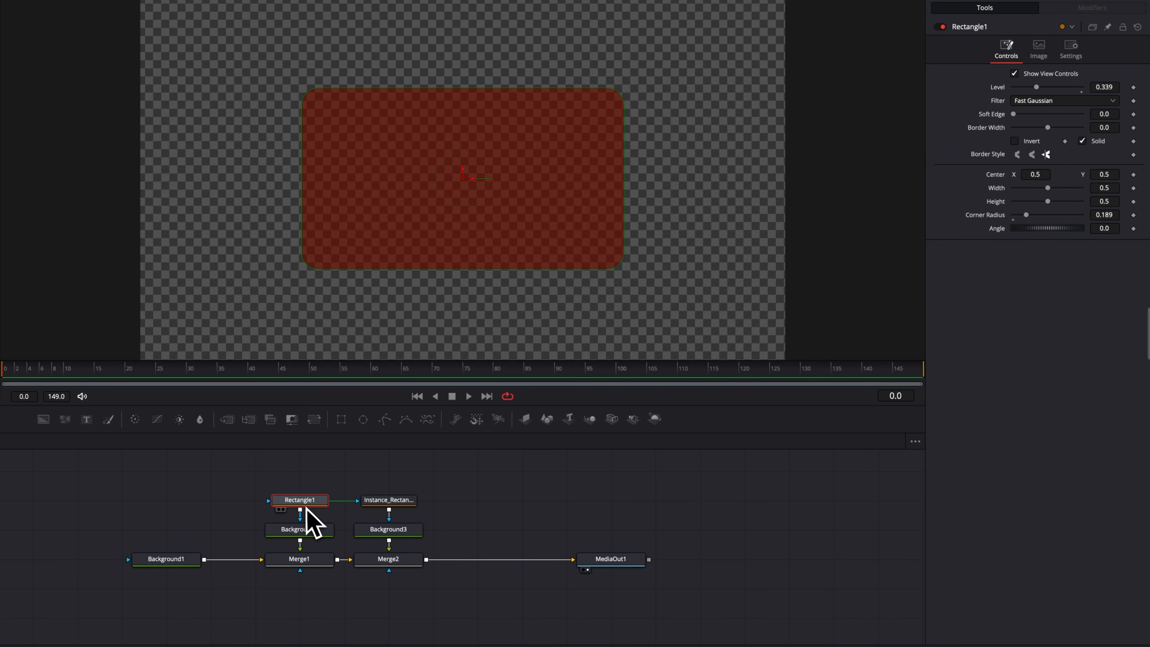
{"action": "left_click", "coordinate": [388, 503]}
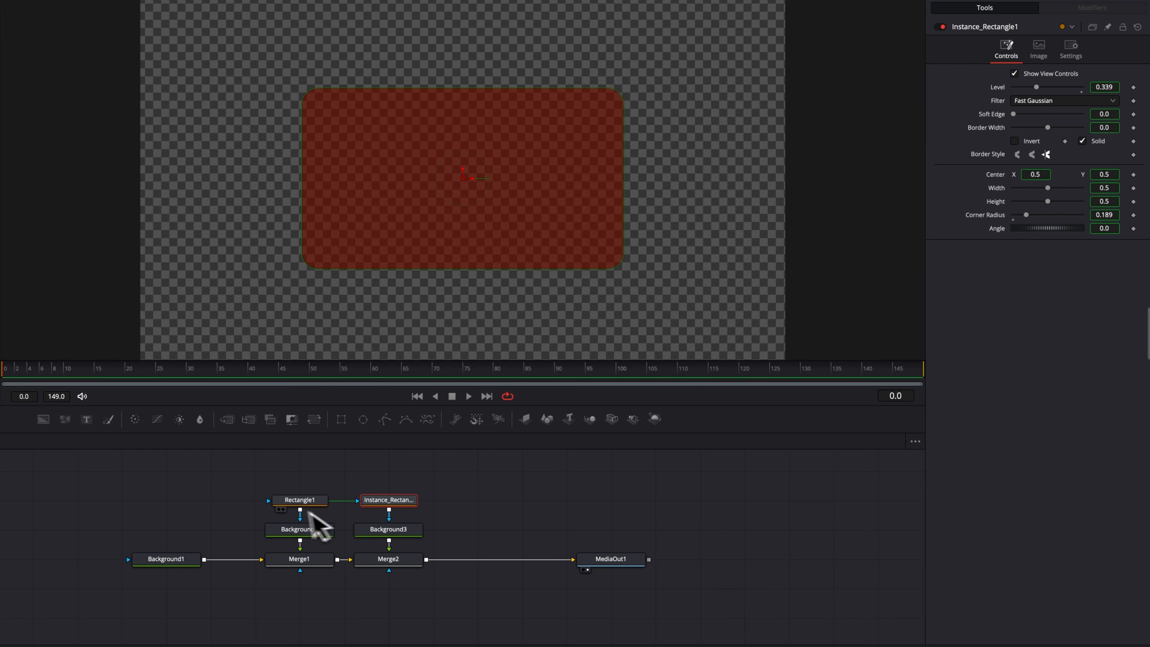
{"action": "left_click", "coordinate": [290, 503]}
Deinstance the Solid setting on the instanced rectangle and turn Solid off
{"action": "left_click", "coordinate": [380, 504]}
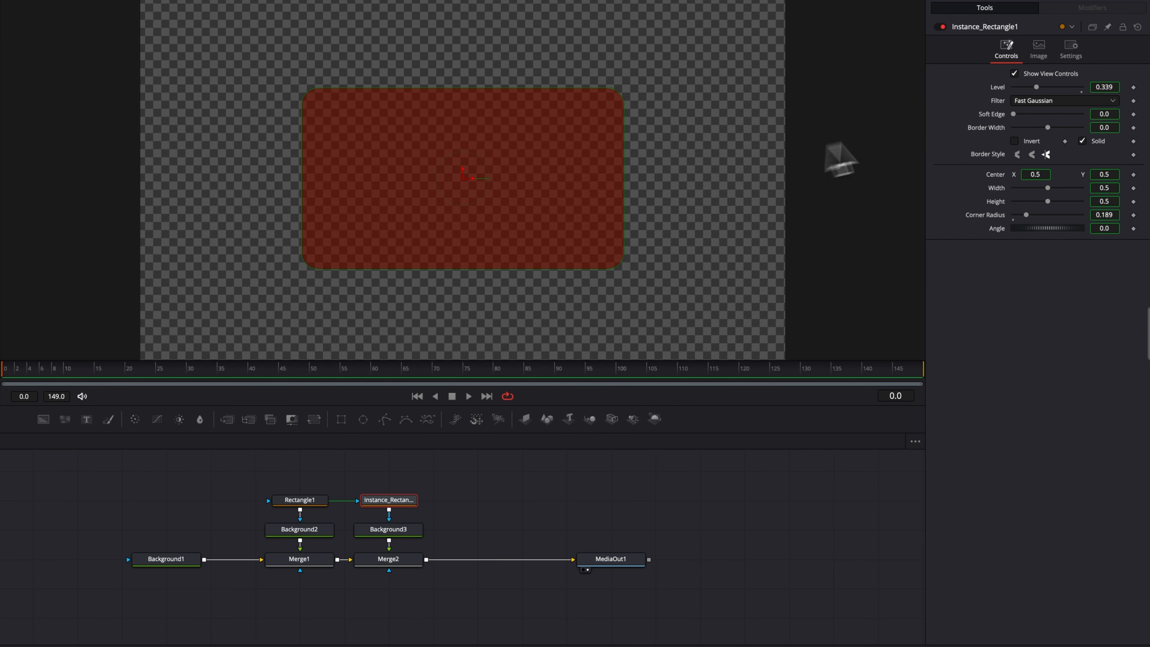
{"action": "right_click", "coordinate": [1097, 144]}
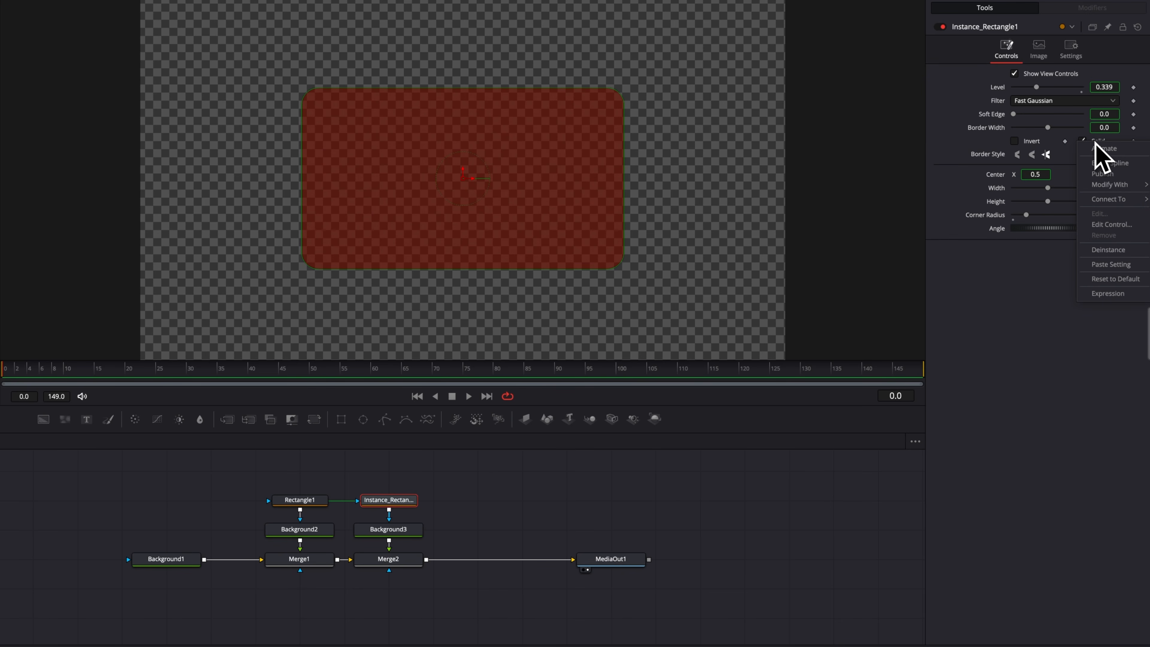
{"action": "left_click", "coordinate": [1103, 264]}
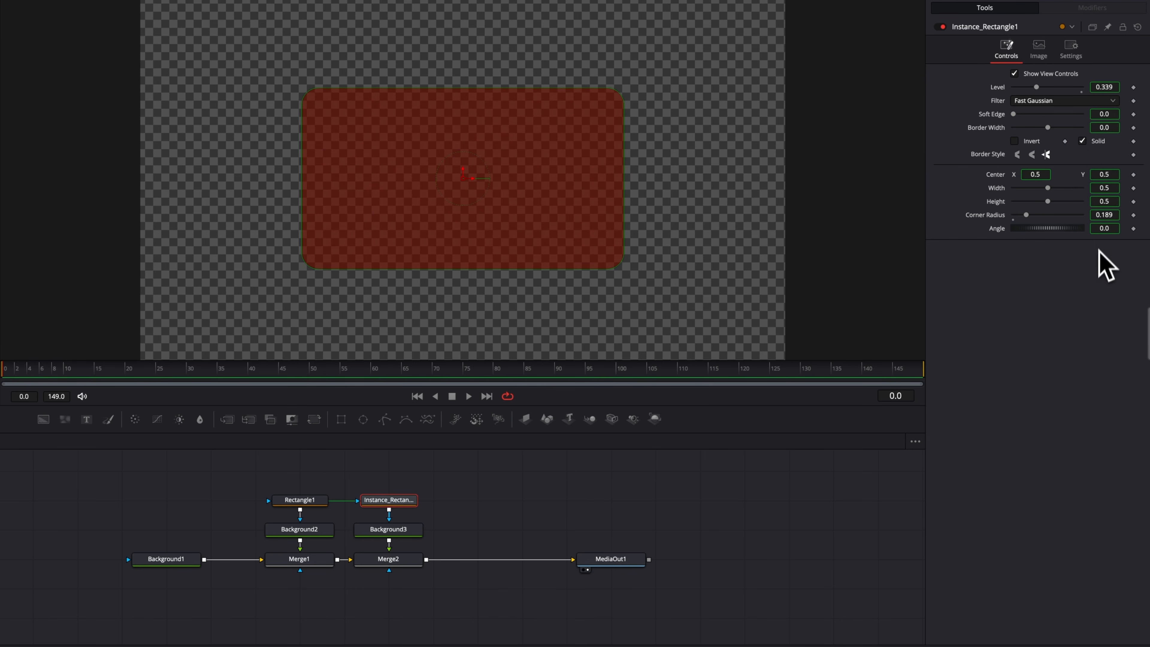
{"action": "left_click", "coordinate": [1082, 142]}
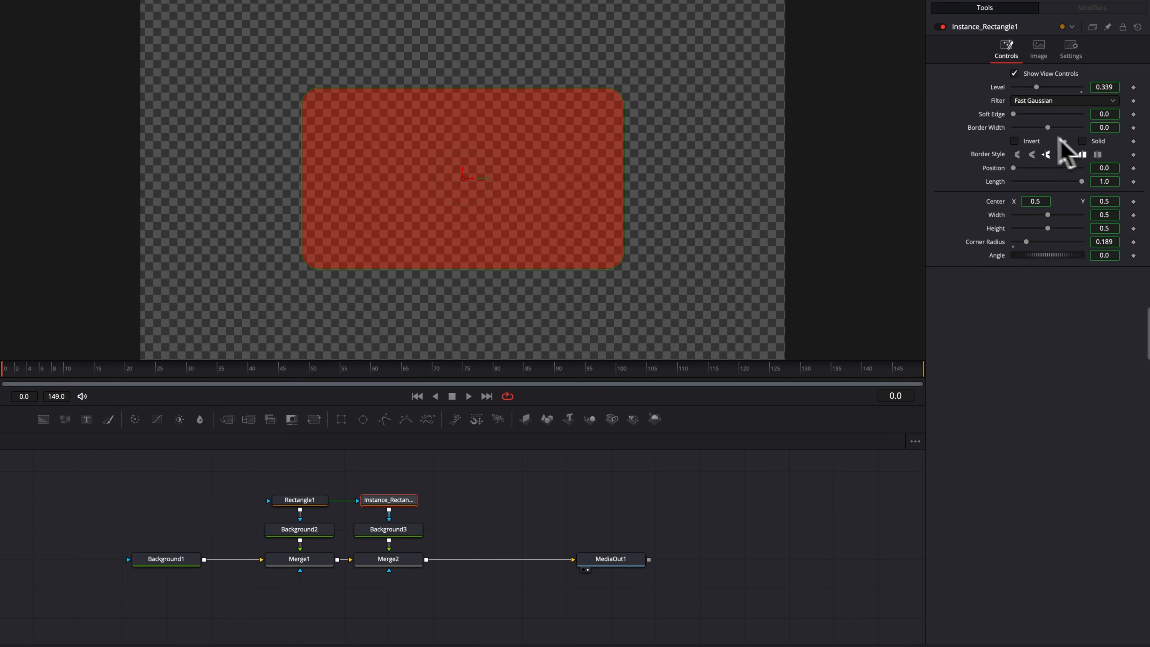
Deinstance the instanced rectangle's Border Width and set it to 0.086
{"action": "right_click", "coordinate": [989, 132]}
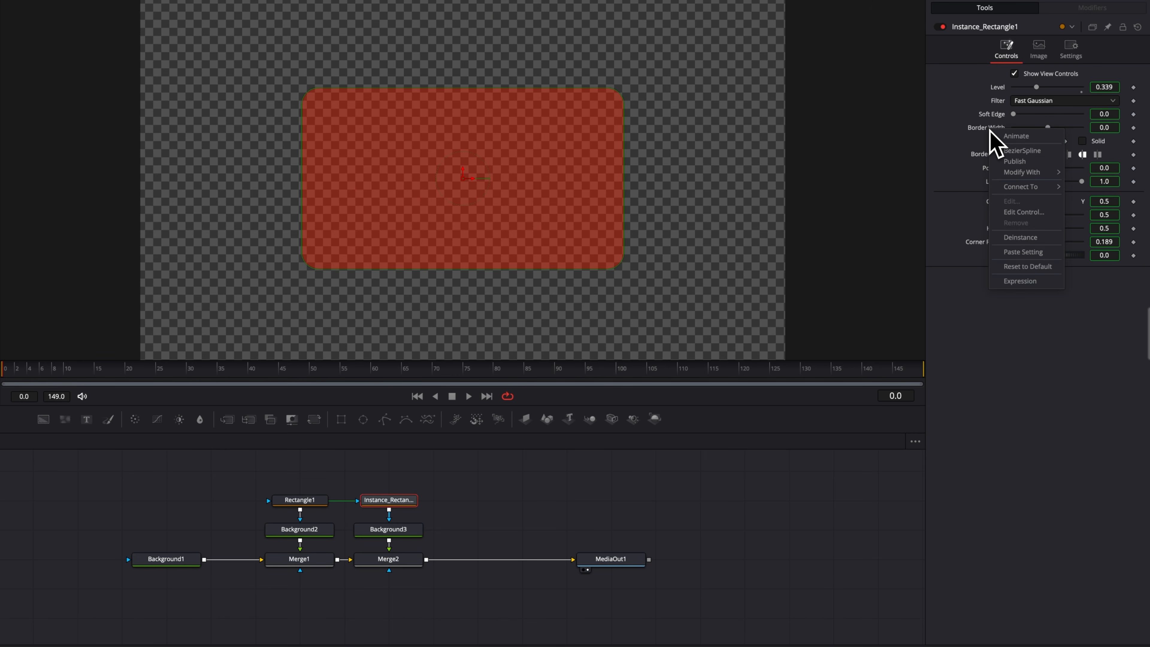
{"action": "left_click", "coordinate": [1021, 238]}
{"action": "left_click_drag", "start_coordinate": [1048, 128], "coordinate": [1062, 128]}
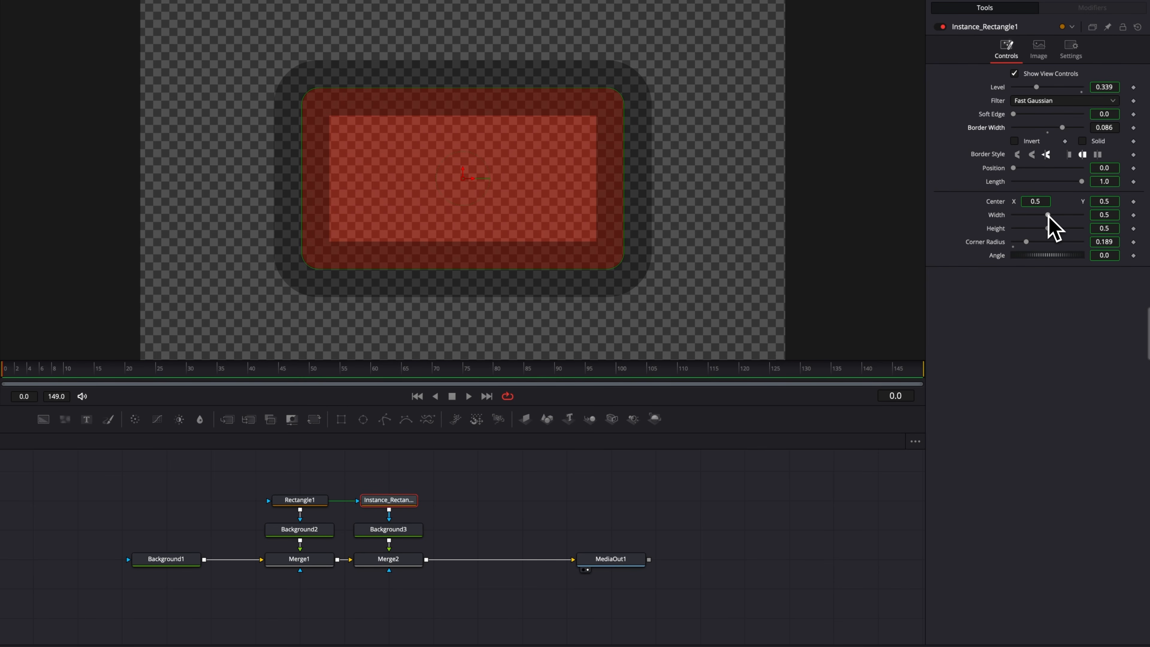
Set the linked rectangles' Width to 0.583 and Height to 0.441 through the instance
{"action": "mouse_move", "coordinate": [1048, 216]}
{"action": "left_mouse_down"}
{"action": "mouse_move", "coordinate": [1054, 228]}
{"action": "mouse_move", "coordinate": [1043, 229]}
{"action": "left_mouse_up"}
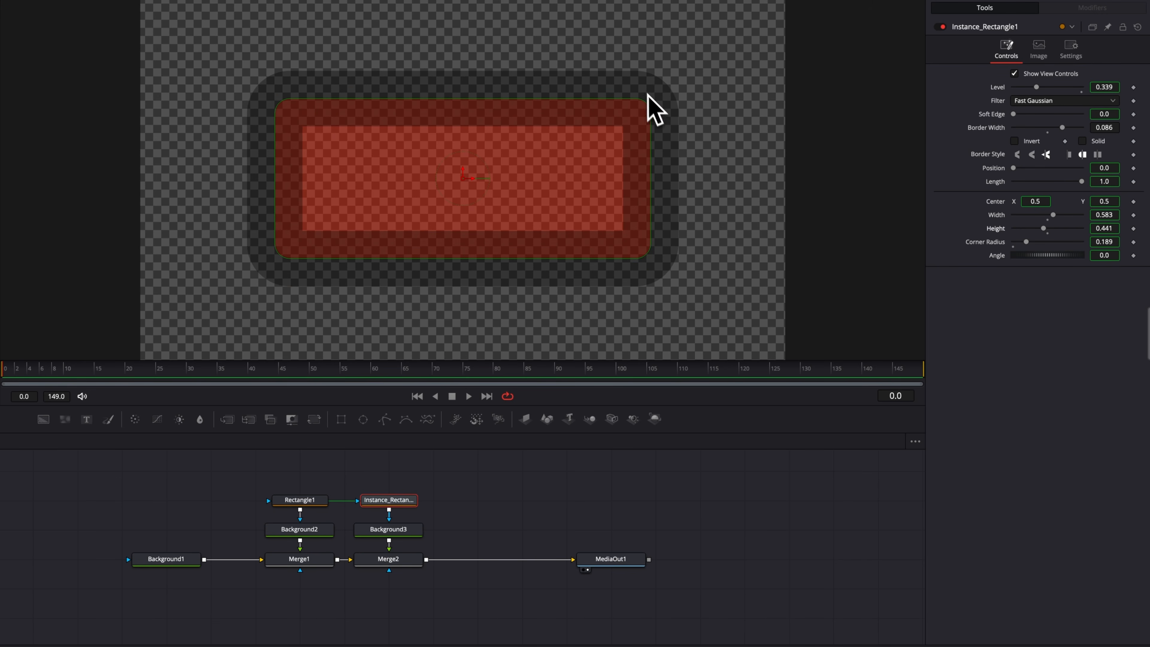
Deinstance the instanced rectangle's Level and set it to 1.0, and thin its Border Width to 0.01
{"action": "right_click", "coordinate": [999, 87]}
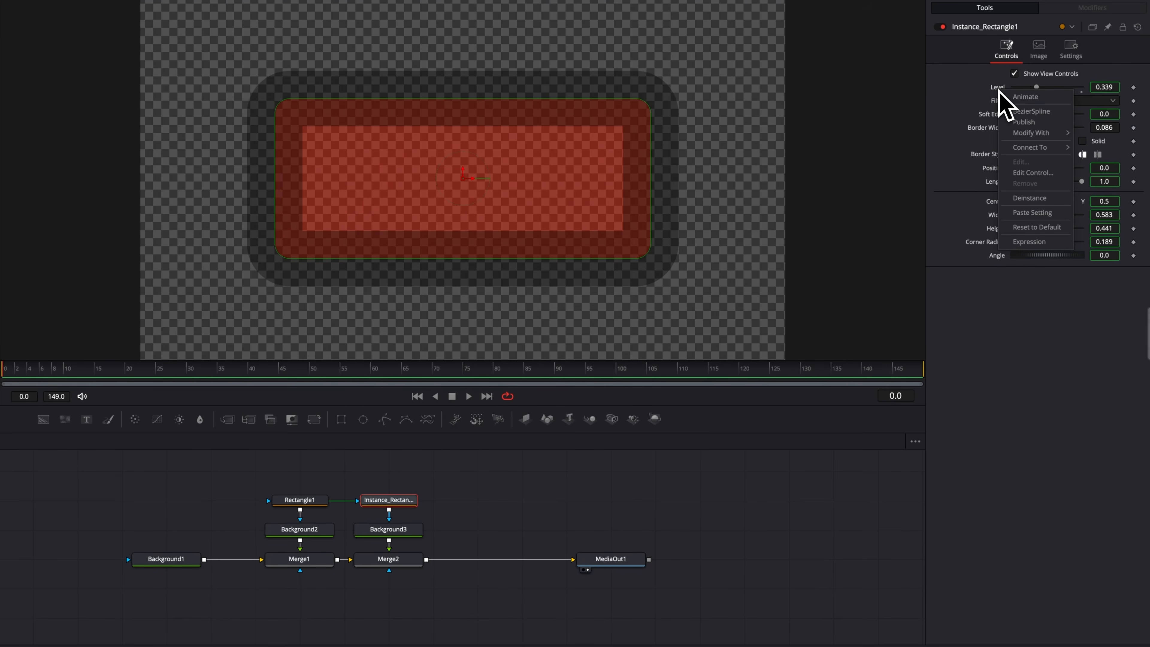
{"action": "left_click", "coordinate": [1029, 198]}
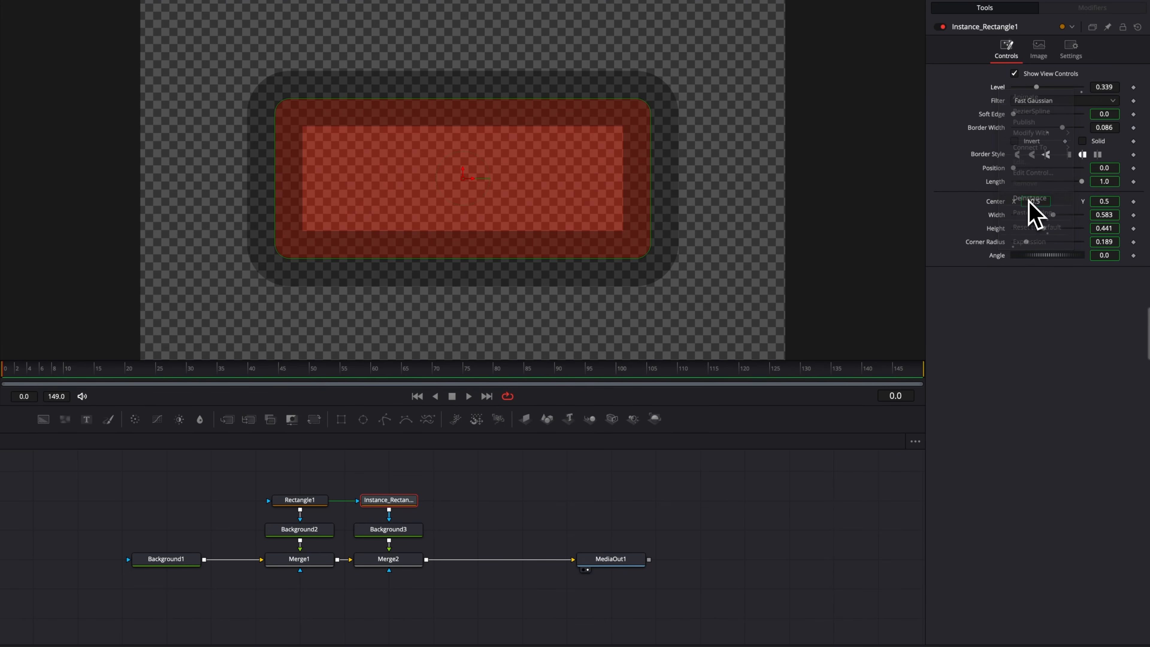
{"action": "left_click_drag", "start_coordinate": [1036, 87], "coordinate": [1093, 97]}
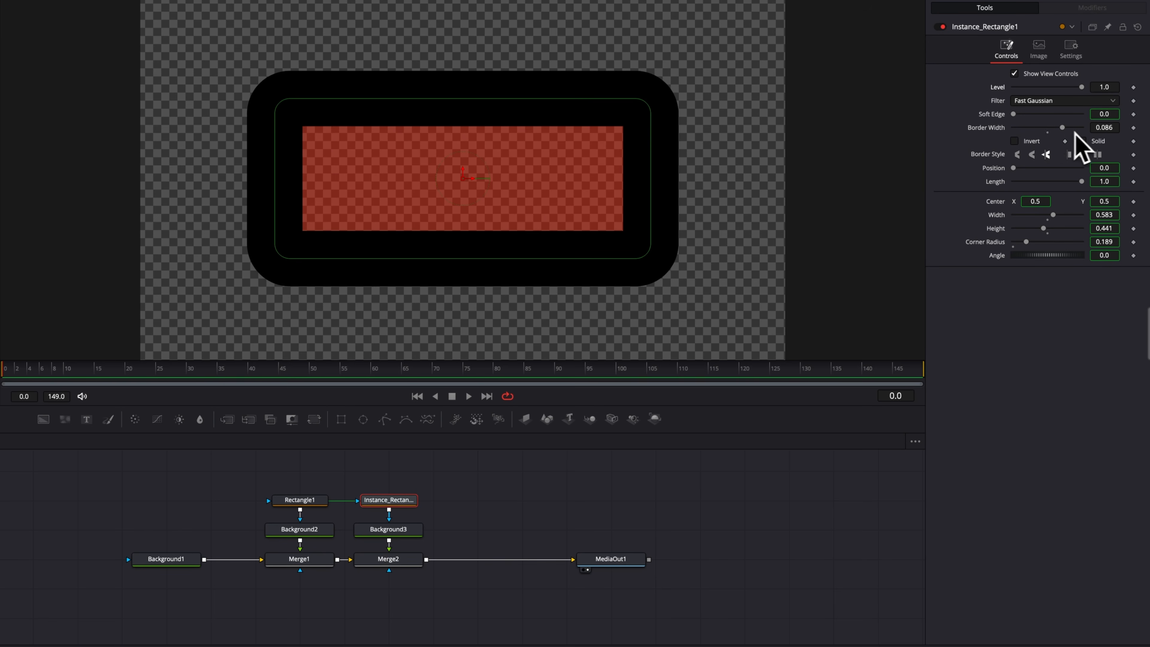
{"action": "left_click", "coordinate": [1048, 133]}
{"action": "left_click_drag", "start_coordinate": [1048, 128], "coordinate": [1051, 130]}
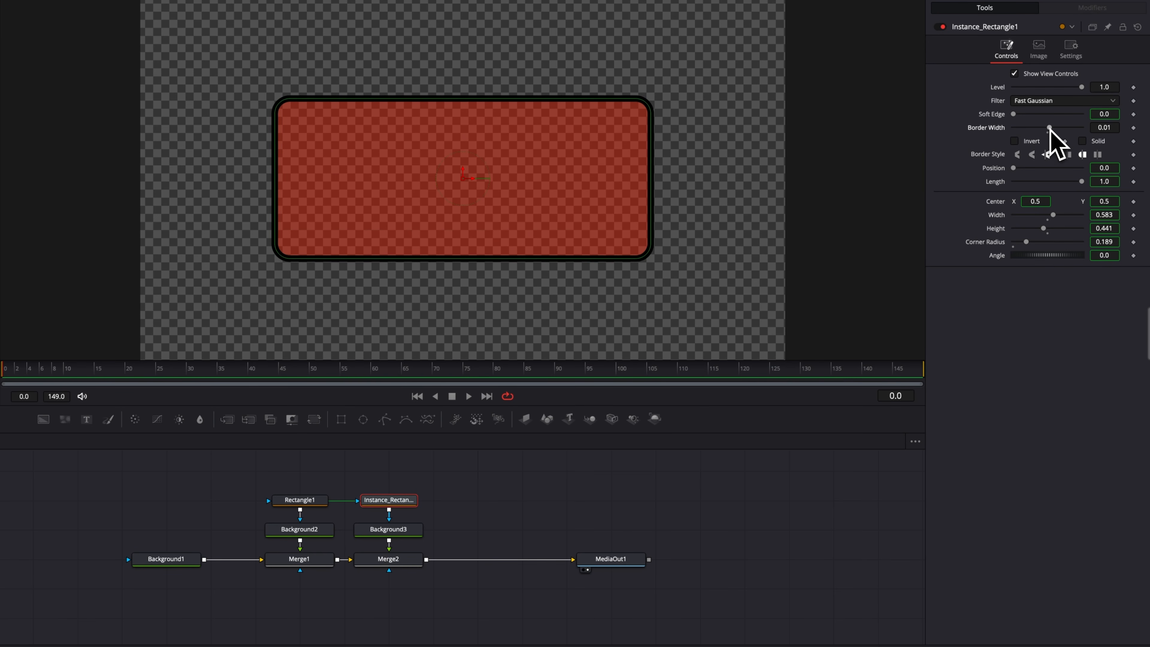
Set the Background3 outline color to the Apple palette's Red
{"action": "left_click", "coordinate": [385, 530]}
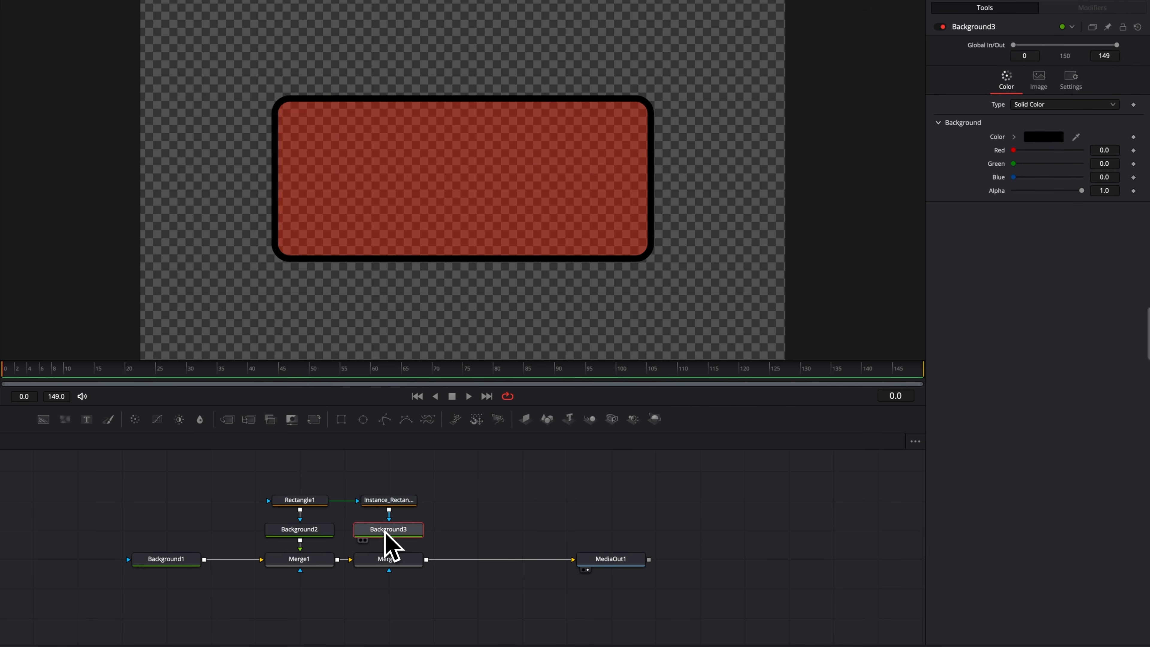
{"action": "left_click", "coordinate": [1049, 137]}
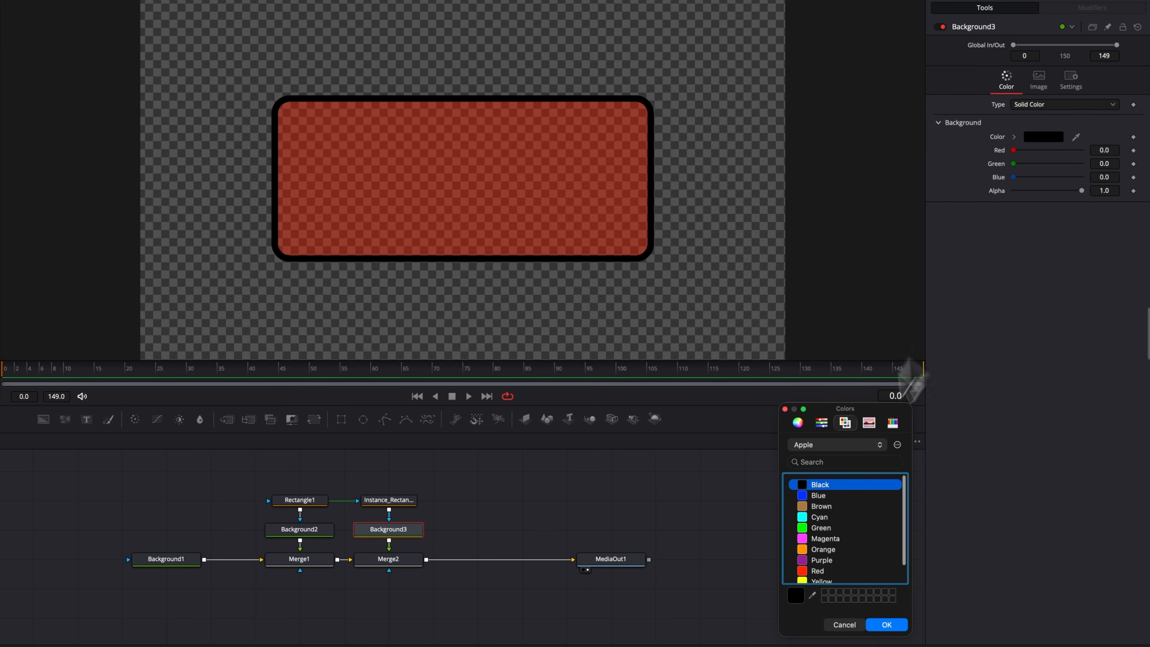
{"action": "scroll", "coordinate": [812, 532], "scroll_direction": "down", "scroll_amount": 1}
{"action": "left_click", "coordinate": [812, 558]}
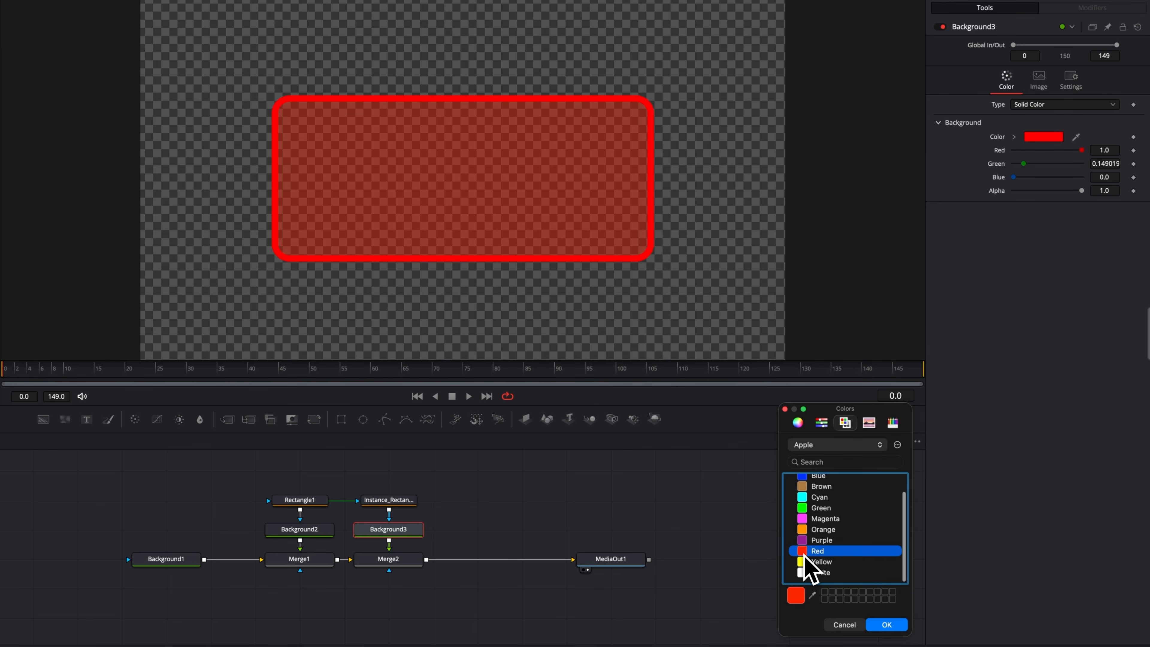
{"action": "left_click", "coordinate": [886, 625]}
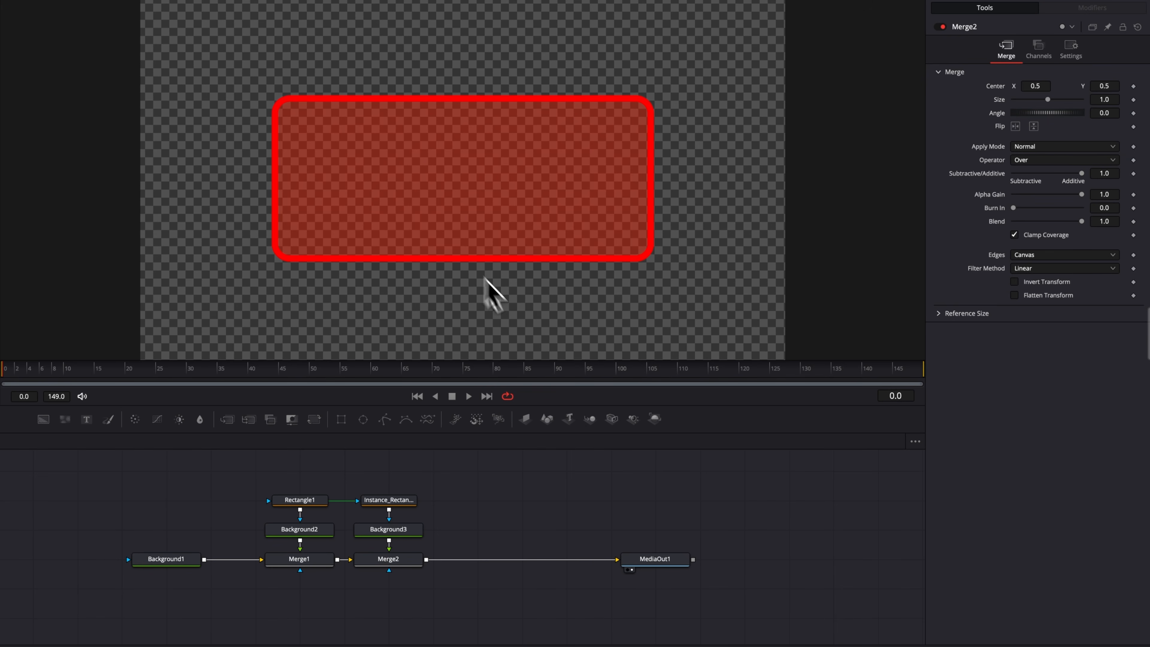
Add a Transform (Xf) node between Merge2 and MediaOut1, trying a smaller Size and undoing it
{"action": "left_click", "coordinate": [404, 567]}
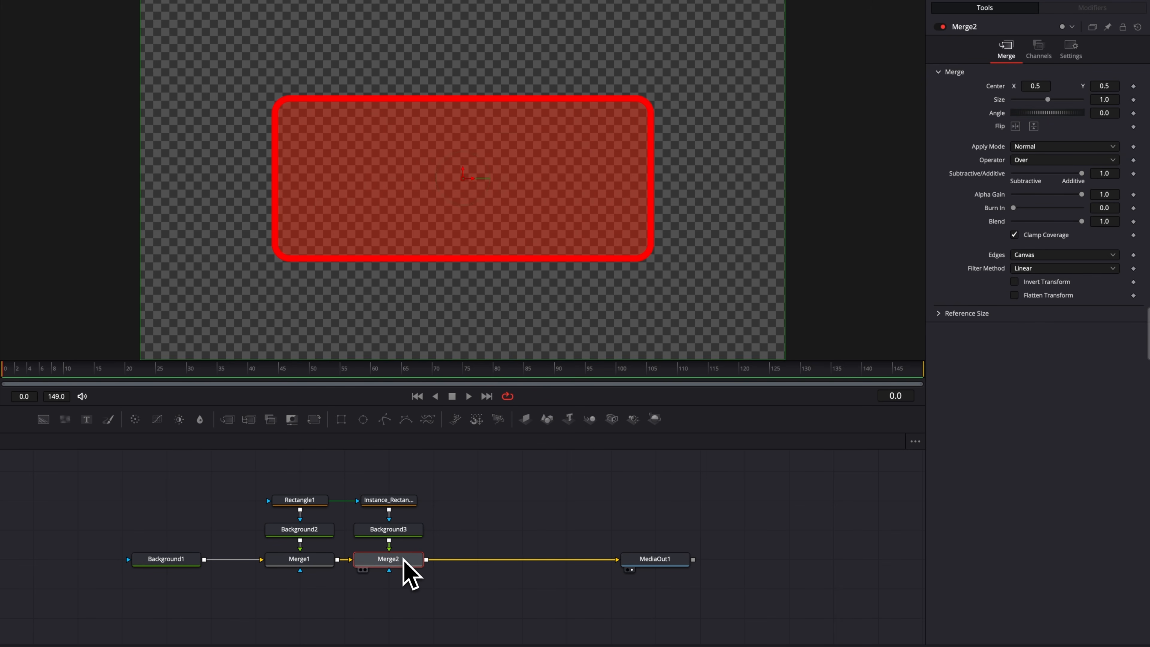
{"action": "key", "text": "shift+space"}
{"action": "type", "text": "tran"}
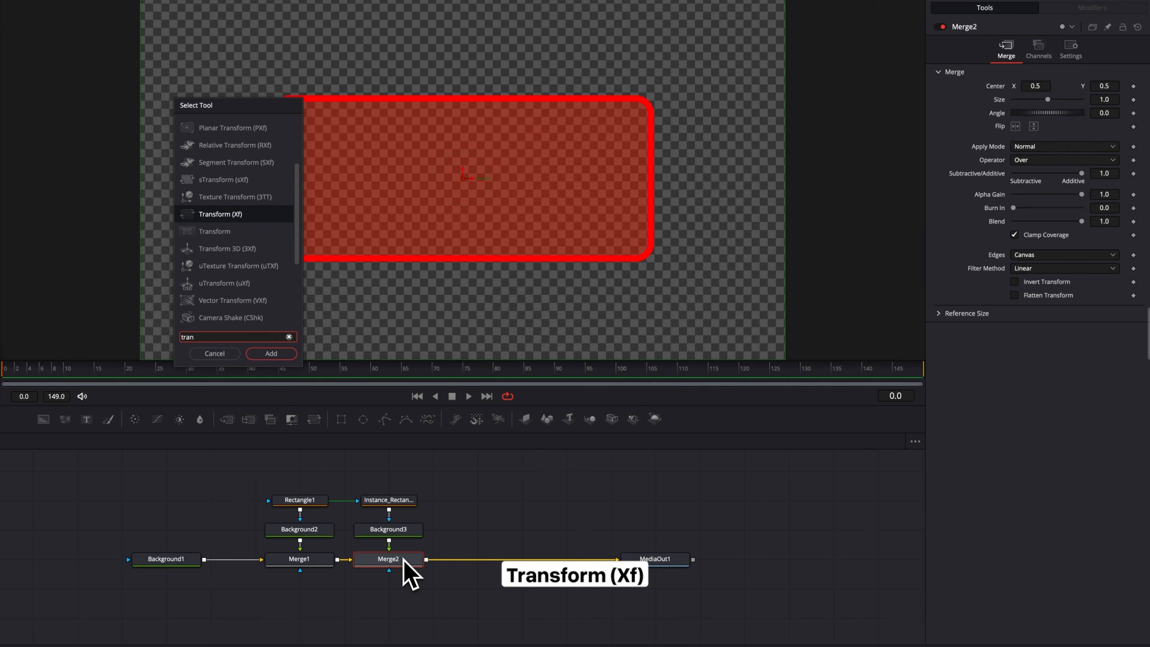
{"action": "key", "text": "Return"}
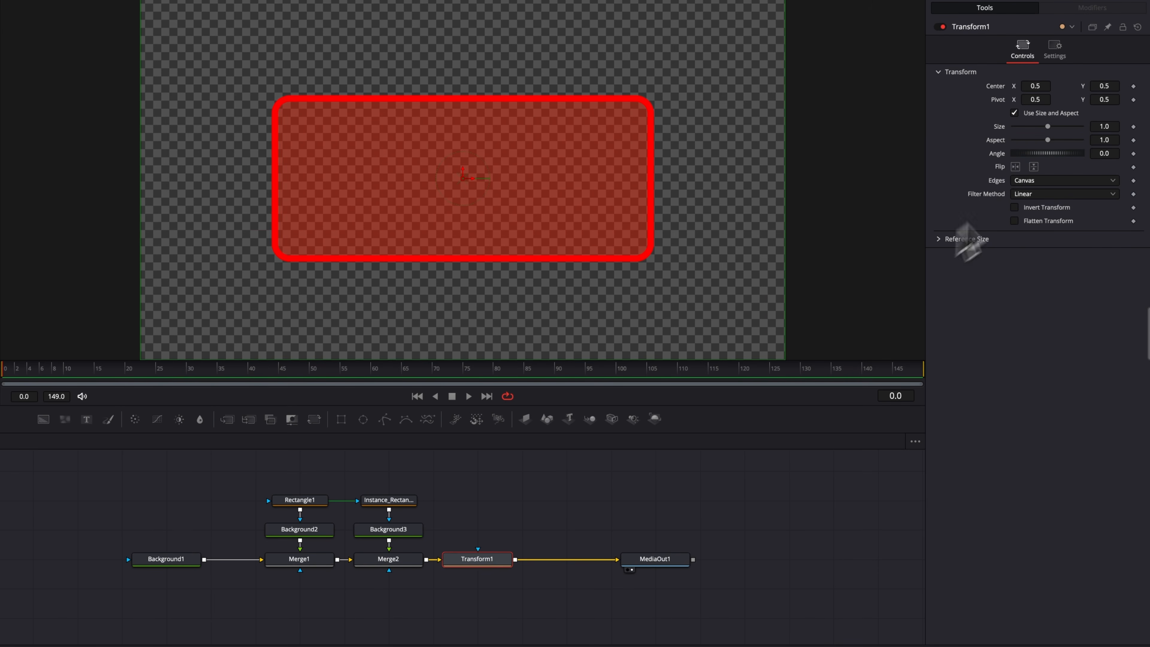
{"action": "mouse_move", "coordinate": [1048, 128]}
{"action": "left_mouse_down"}
{"action": "mouse_move", "coordinate": [1022, 129]}
{"action": "mouse_move", "coordinate": [1039, 131]}
{"action": "left_mouse_up"}
{"action": "key", "text": "super+z"}
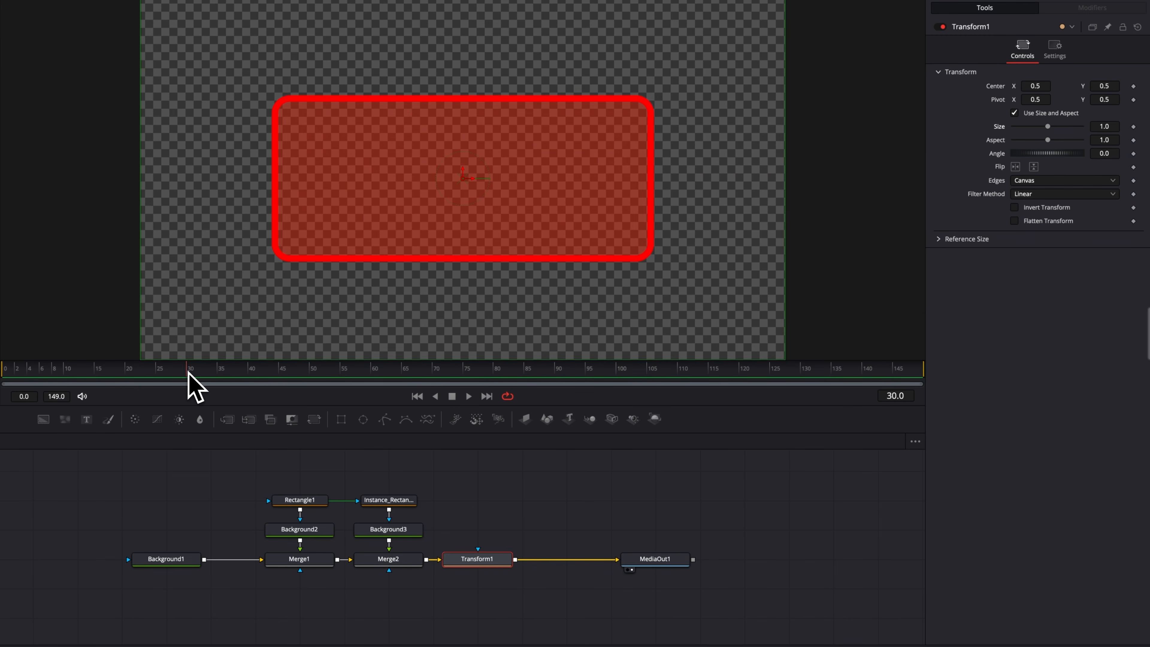
Keyframe the Transform's Size at 1.0 on frame 30 and 0.0 on frame 0, and play the animation
{"action": "left_click", "coordinate": [1134, 127]}
{"action": "left_click", "coordinate": [61, 369]}
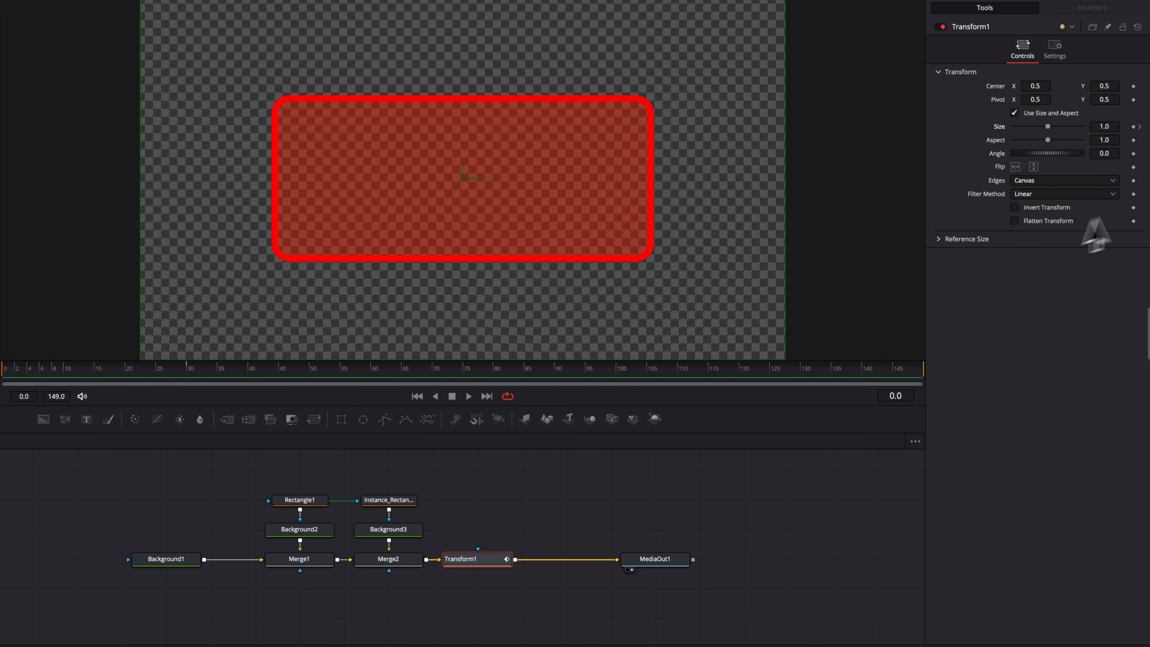
{"action": "left_click_drag", "start_coordinate": [1047, 127], "coordinate": [979, 127]}
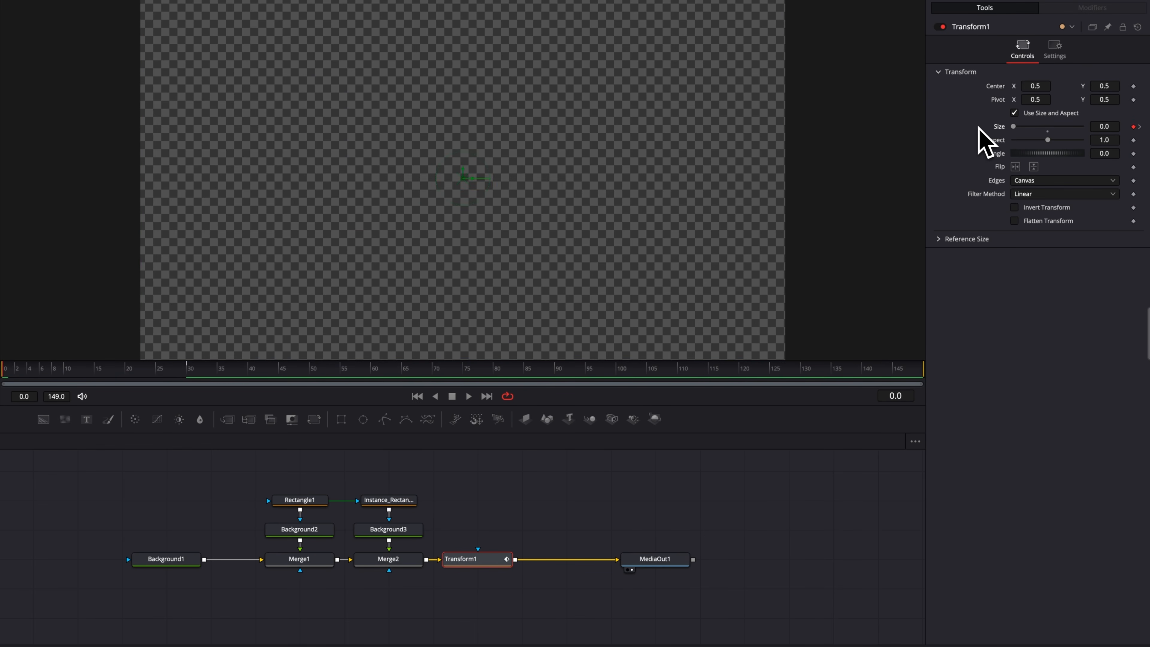
{"action": "key", "text": "space"}
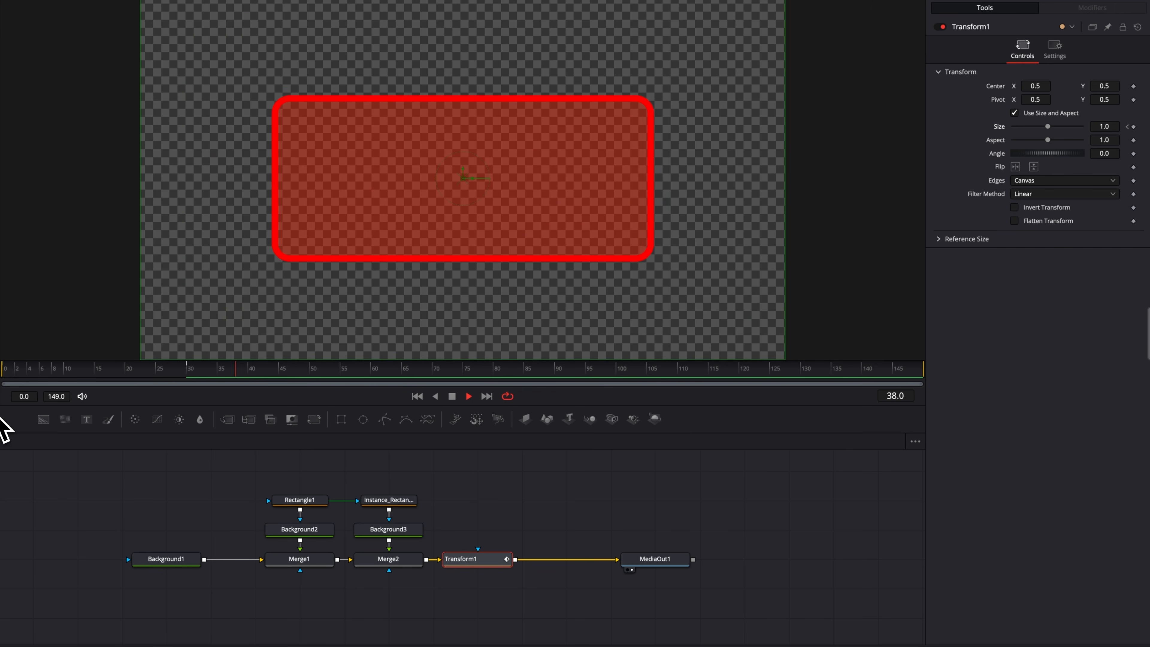
{"action": "key", "text": "space"}
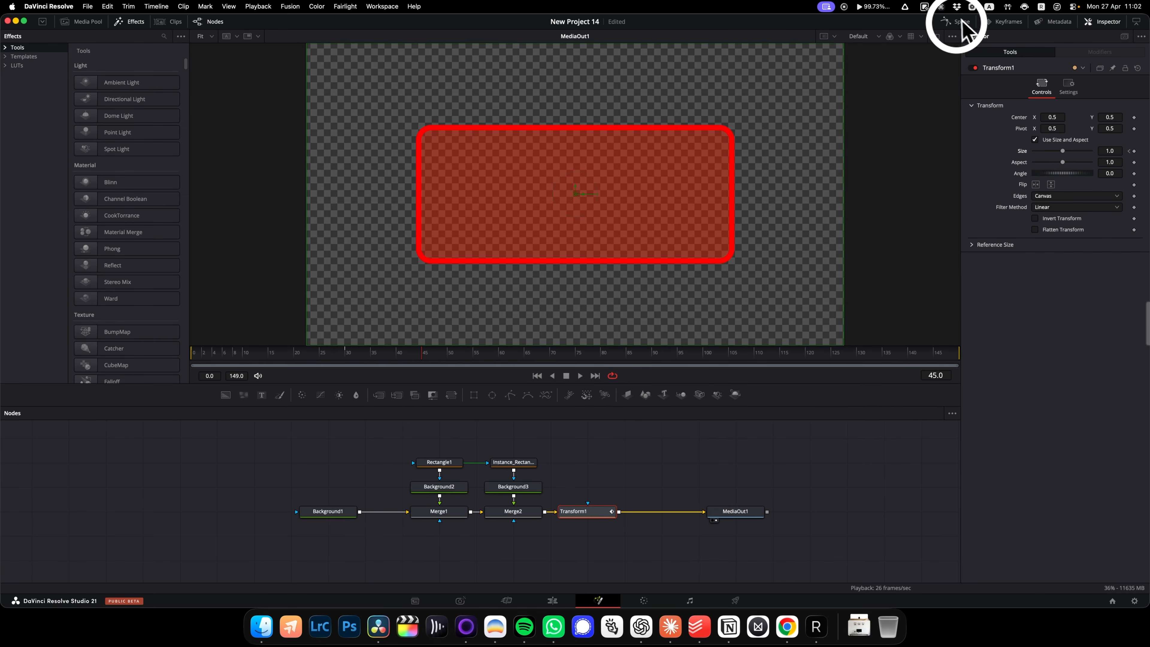
Smooth the Transform's Size spline, raise its Ease In to about 85, and play the animation from frame 0
{"action": "left_click", "coordinate": [959, 23]}
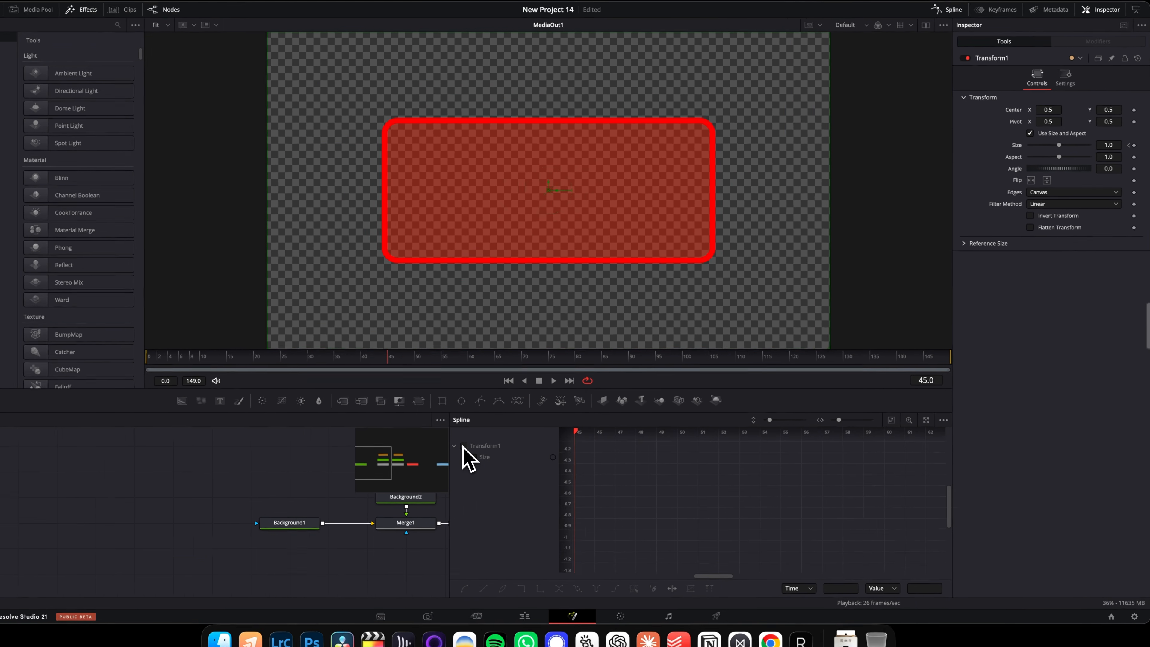
{"action": "left_click", "coordinate": [503, 449]}
{"action": "left_click", "coordinate": [856, 442]}
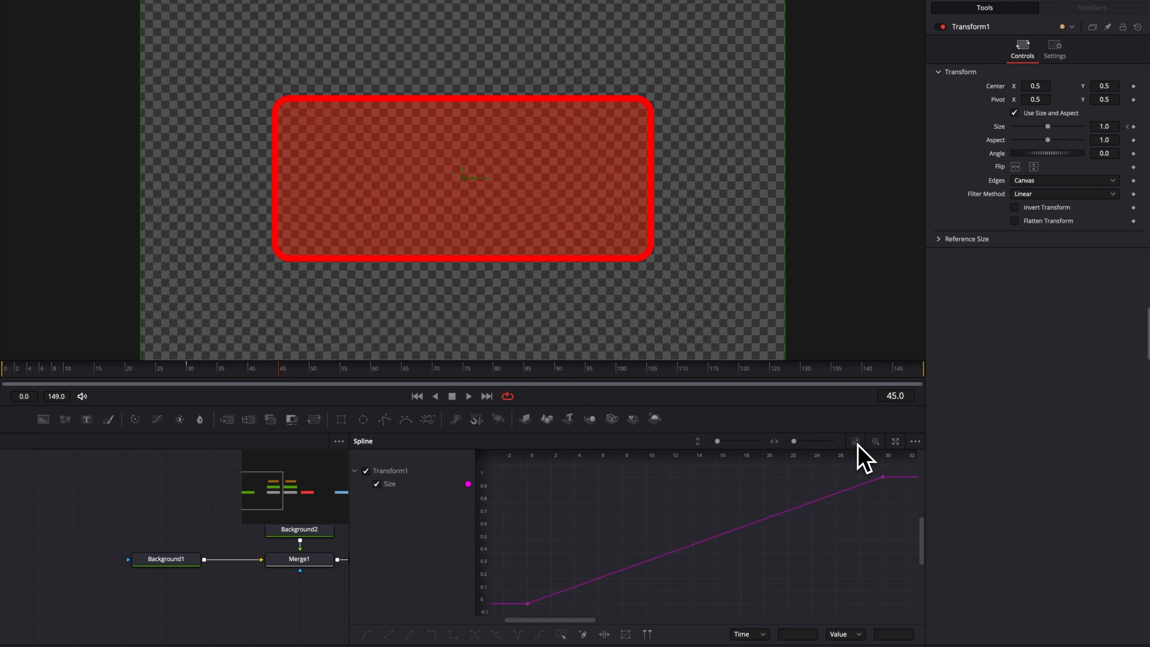
{"action": "left_click_drag", "start_coordinate": [514, 612], "coordinate": [889, 475]}
{"action": "key", "text": "s"}
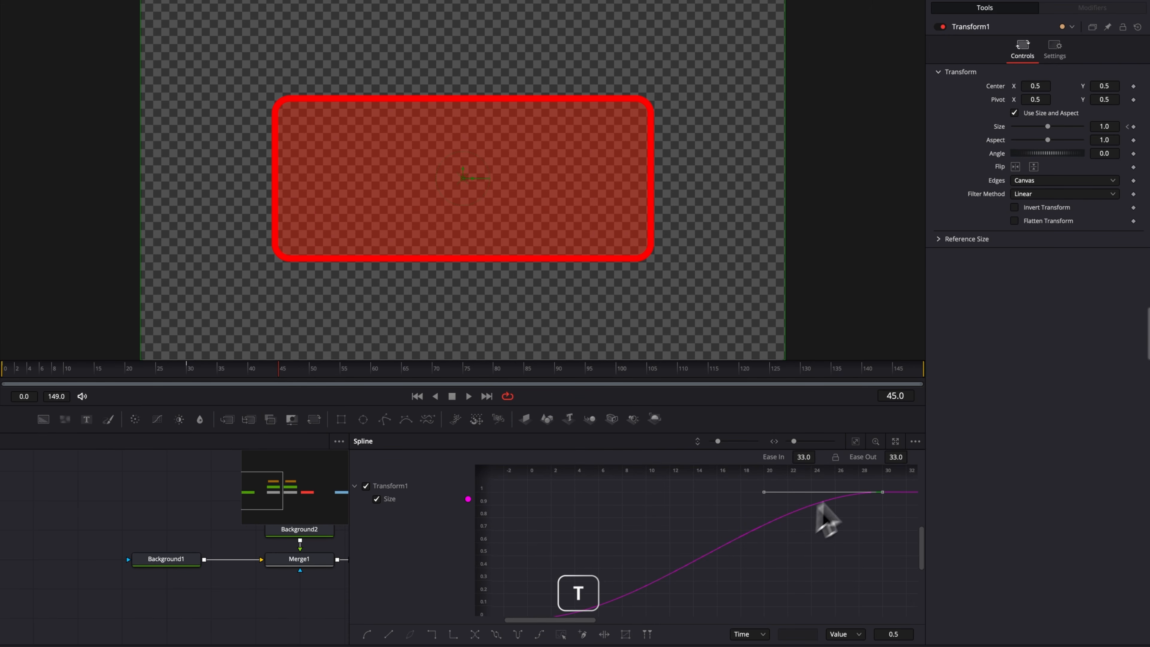
{"action": "left_click_drag", "start_coordinate": [804, 457], "coordinate": [808, 457]}
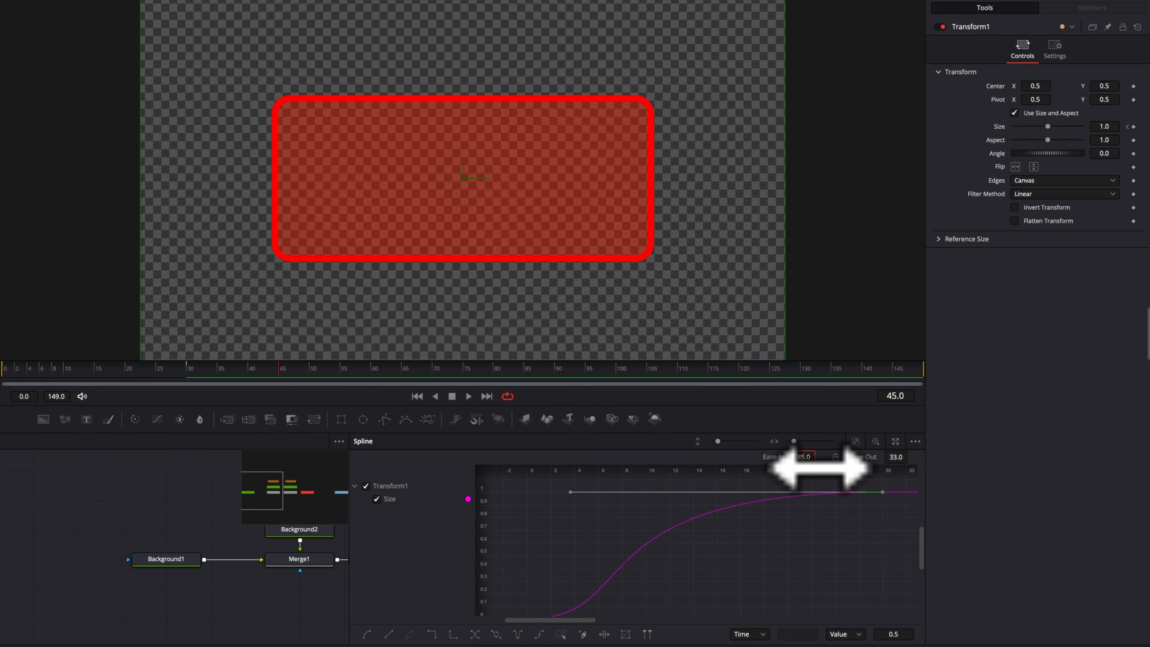
{"action": "left_click", "coordinate": [1, 373]}
{"action": "key", "text": "space"}
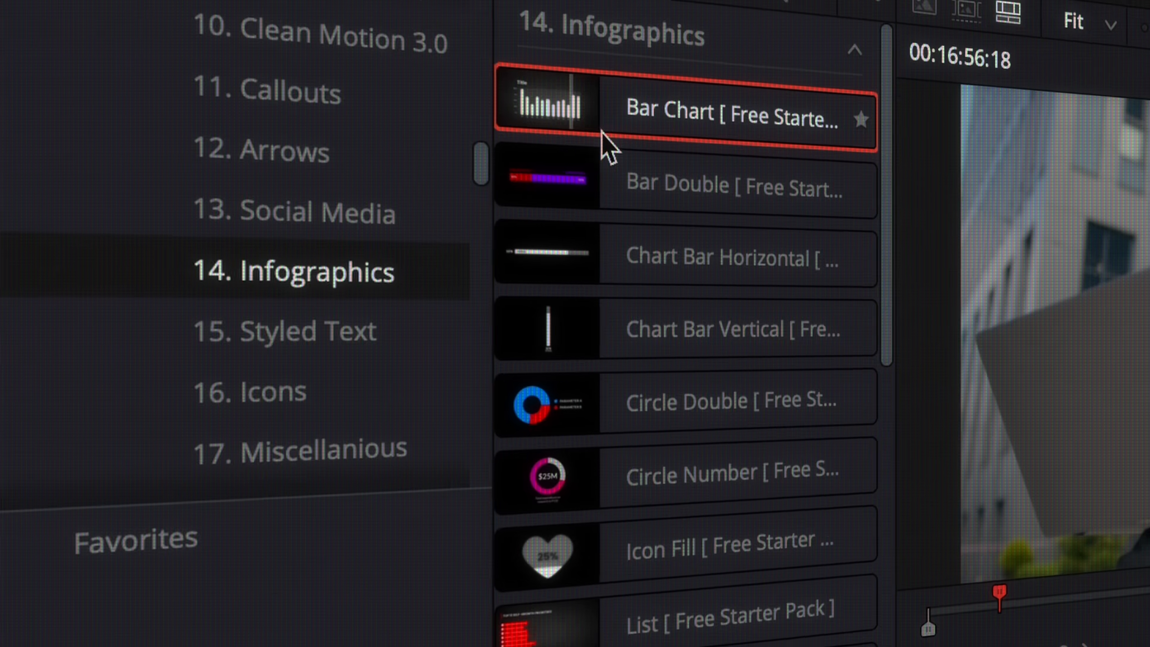
Add the Bar Chart [ Free Starter Pack ] title to the timeline and reduce its Content Size
{"action": "left_click_drag", "start_coordinate": [606, 150], "coordinate": [367, 524]}
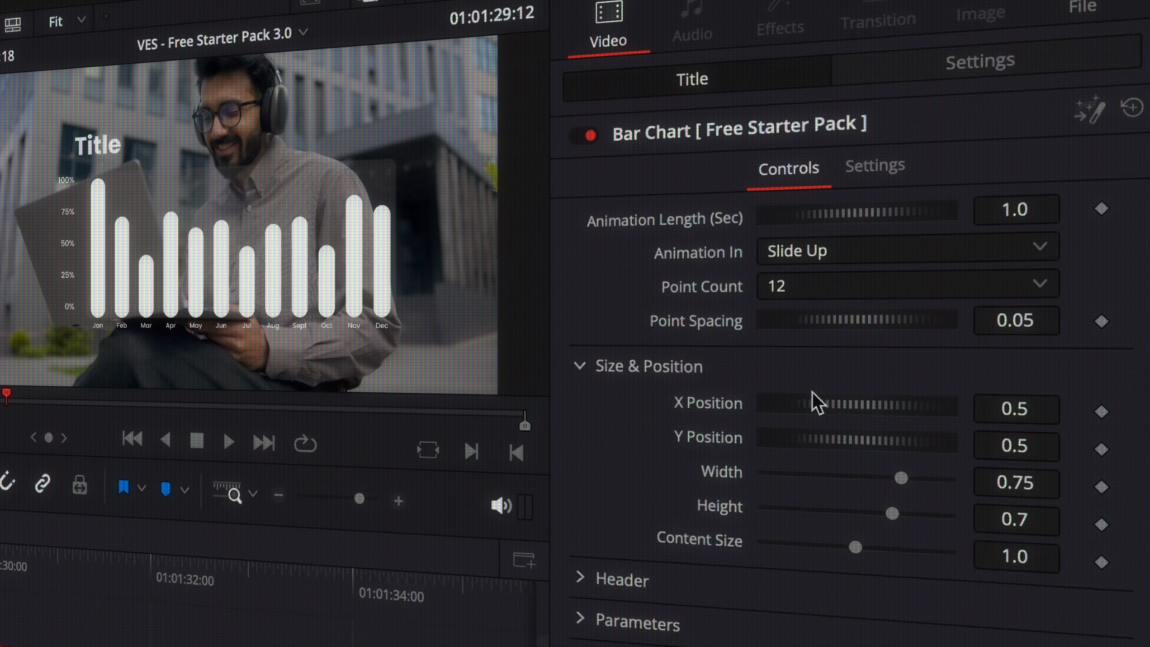
{"action": "left_click_drag", "start_coordinate": [855, 547], "coordinate": [825, 548]}
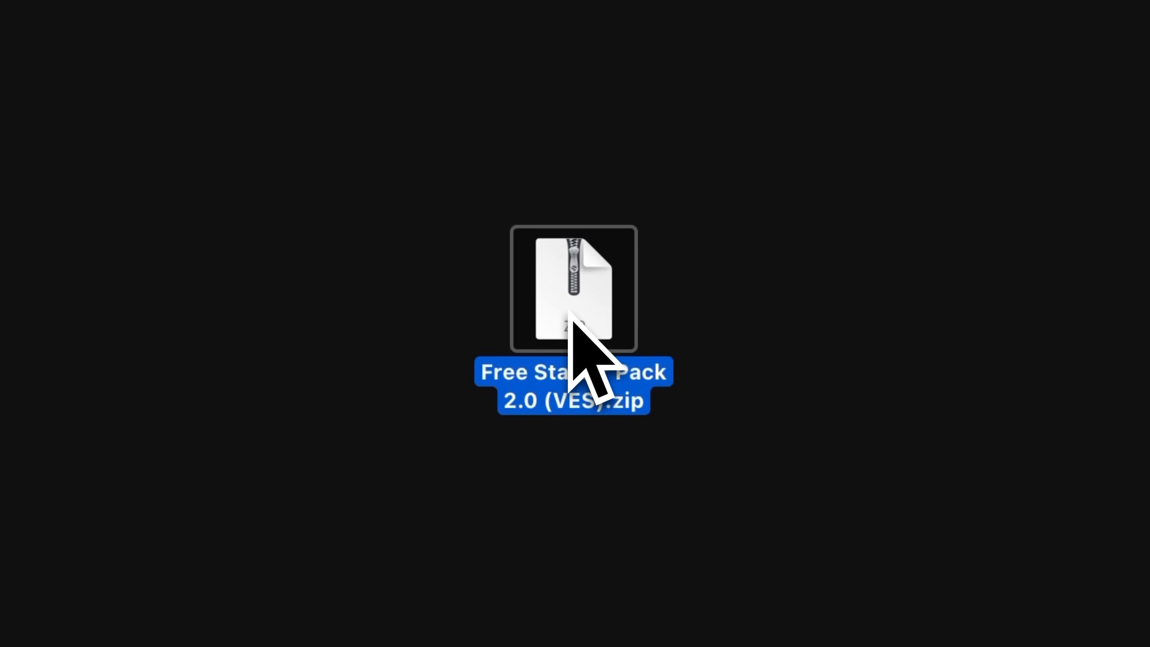
Extract Free Starter Pack 2.0 (VES).zip and open the extracted folder
{"action": "double_click", "coordinate": [569, 312]}
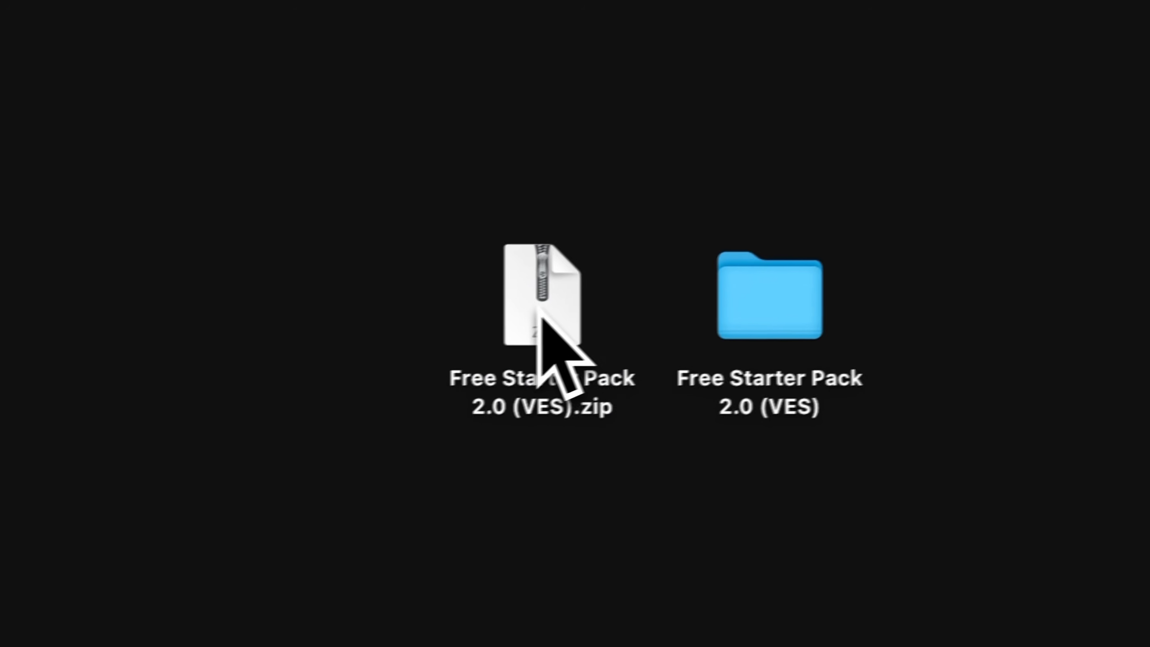
{"action": "double_click", "coordinate": [712, 315]}
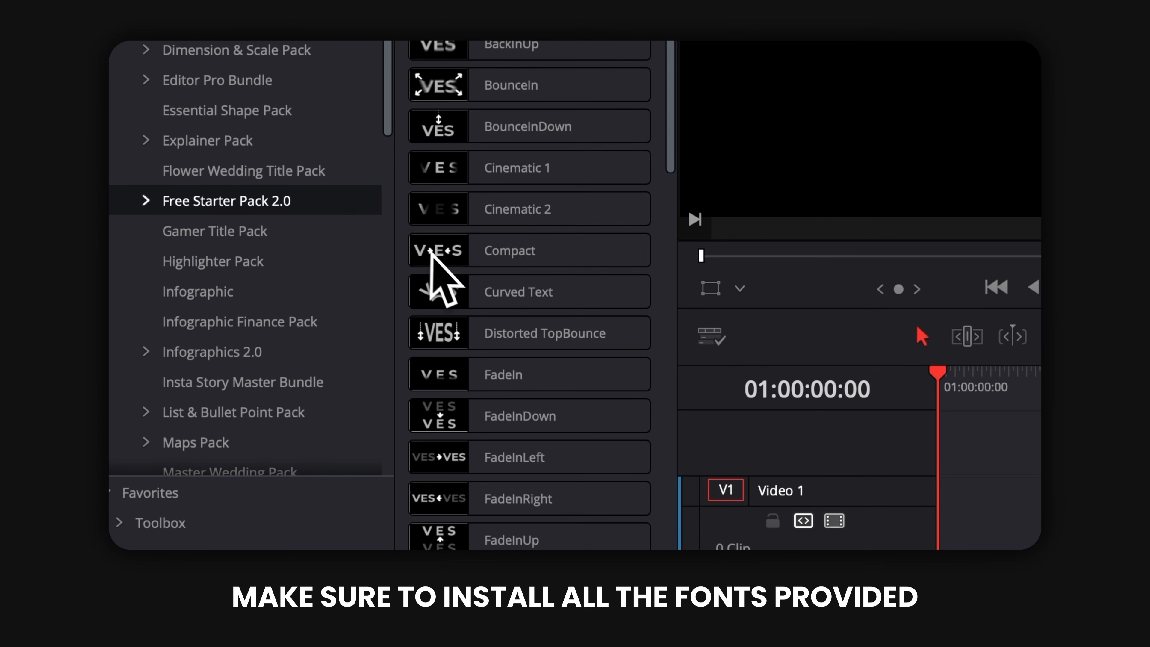
Place the Compact title on Video 1 near the start of the timeline
{"action": "left_click_drag", "start_coordinate": [451, 269], "coordinate": [942, 538]}
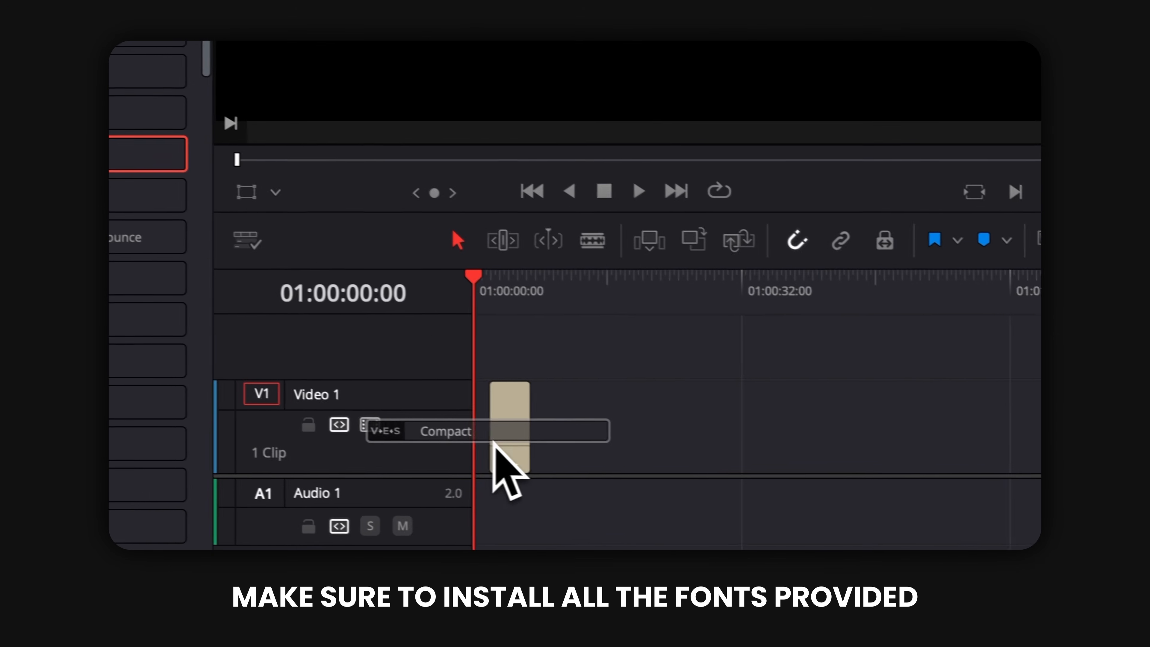
{"action": "left_click_drag", "start_coordinate": [456, 435], "coordinate": [470, 425]}
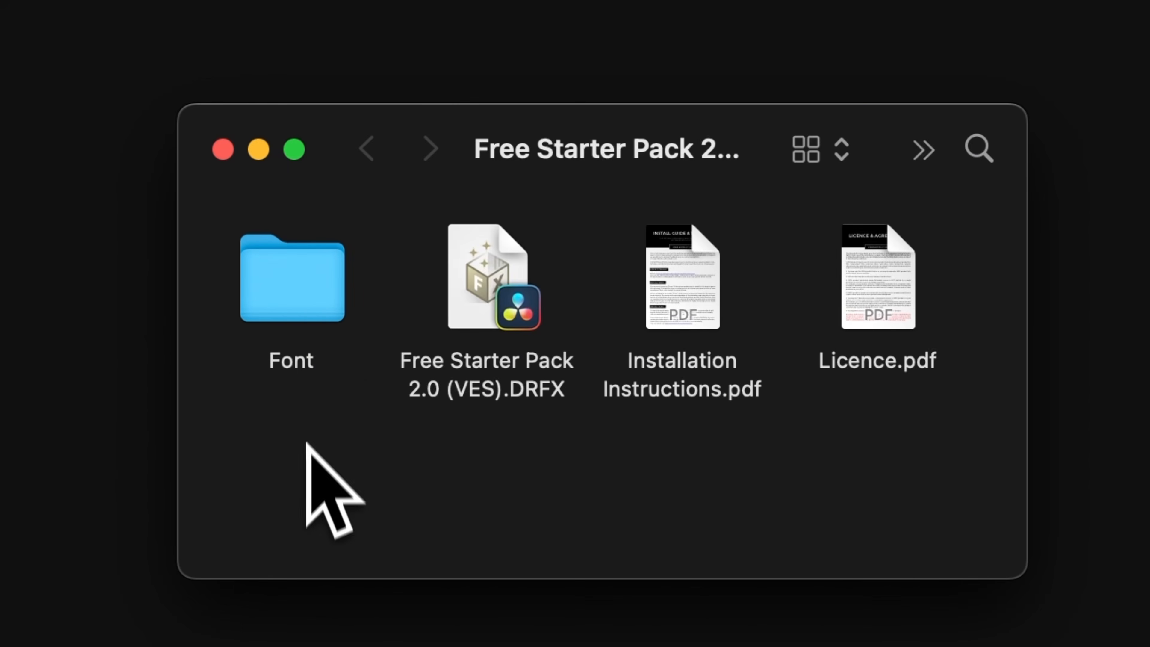
Open the pack's Font folder, select all the font files and open them for installation
{"action": "double_click", "coordinate": [298, 281]}
{"action": "left_click_drag", "start_coordinate": [211, 281], "coordinate": [963, 644]}
{"action": "double_click", "coordinate": [457, 437]}
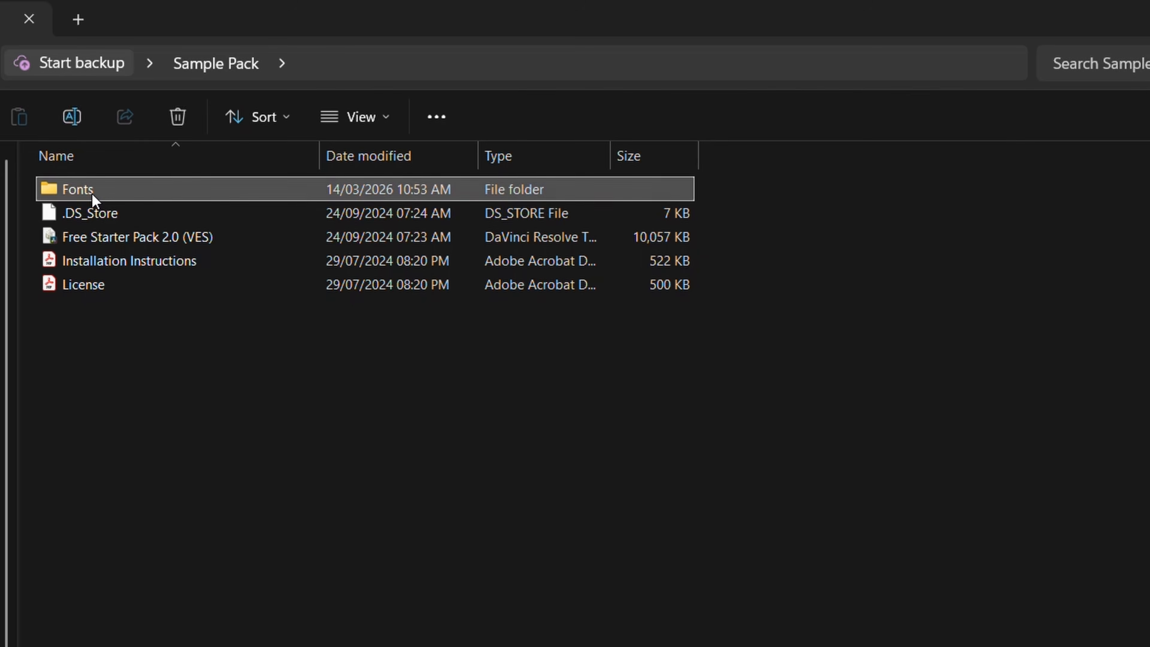
On Windows, install all the Poppins font files from the Sample Pack's Fonts folder
{"action": "double_click", "coordinate": [93, 200]}
{"action": "left_click_drag", "start_coordinate": [213, 644], "coordinate": [152, 206]}
{"action": "right_click", "coordinate": [153, 264]}
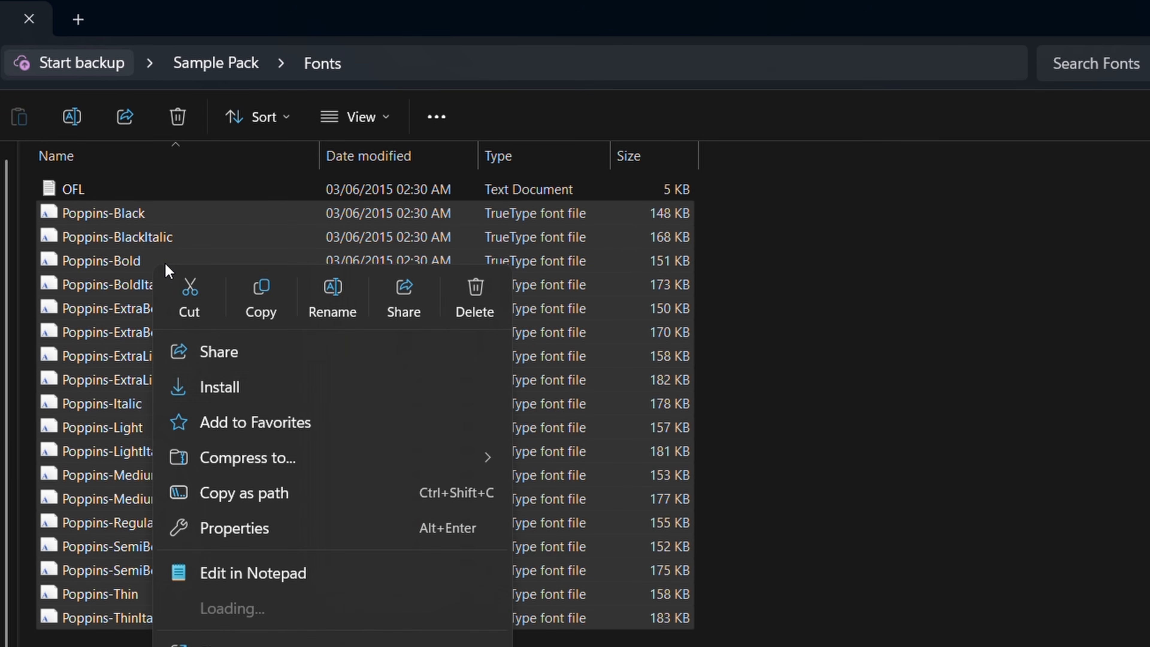
{"action": "left_click", "coordinate": [229, 388]}
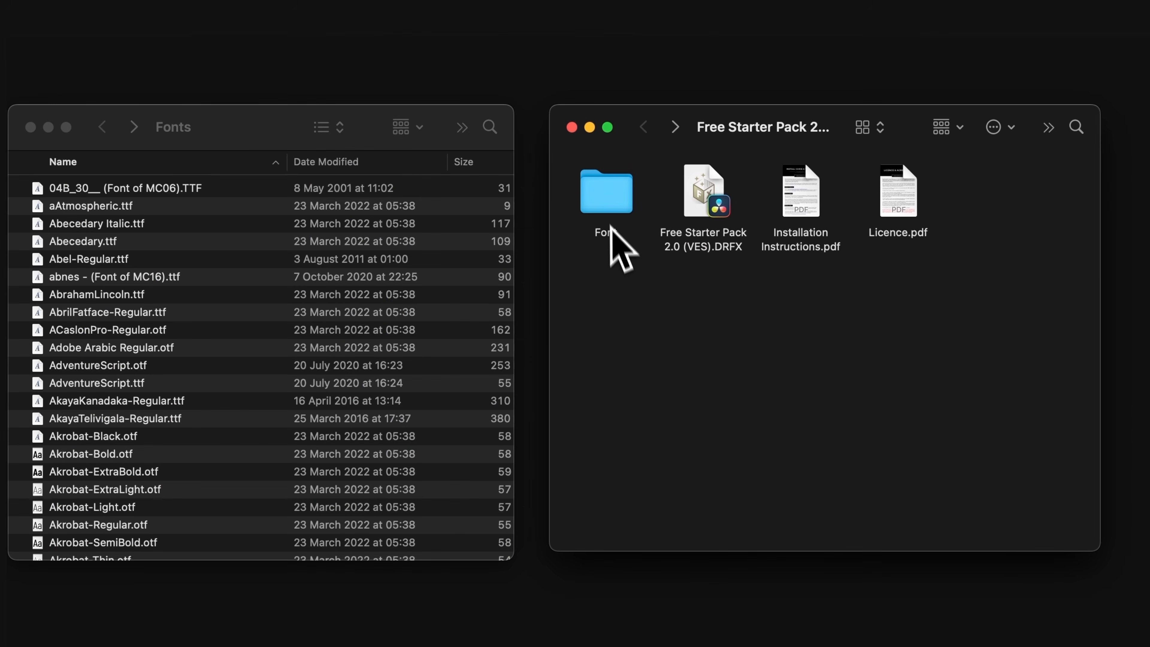
On the Mac, move all the font files from the pack's Font folder into the Fonts folder
{"action": "double_click", "coordinate": [610, 225]}
{"action": "left_click_drag", "start_coordinate": [568, 188], "coordinate": [961, 516]}
{"action": "left_click_drag", "start_coordinate": [796, 521], "coordinate": [442, 462]}
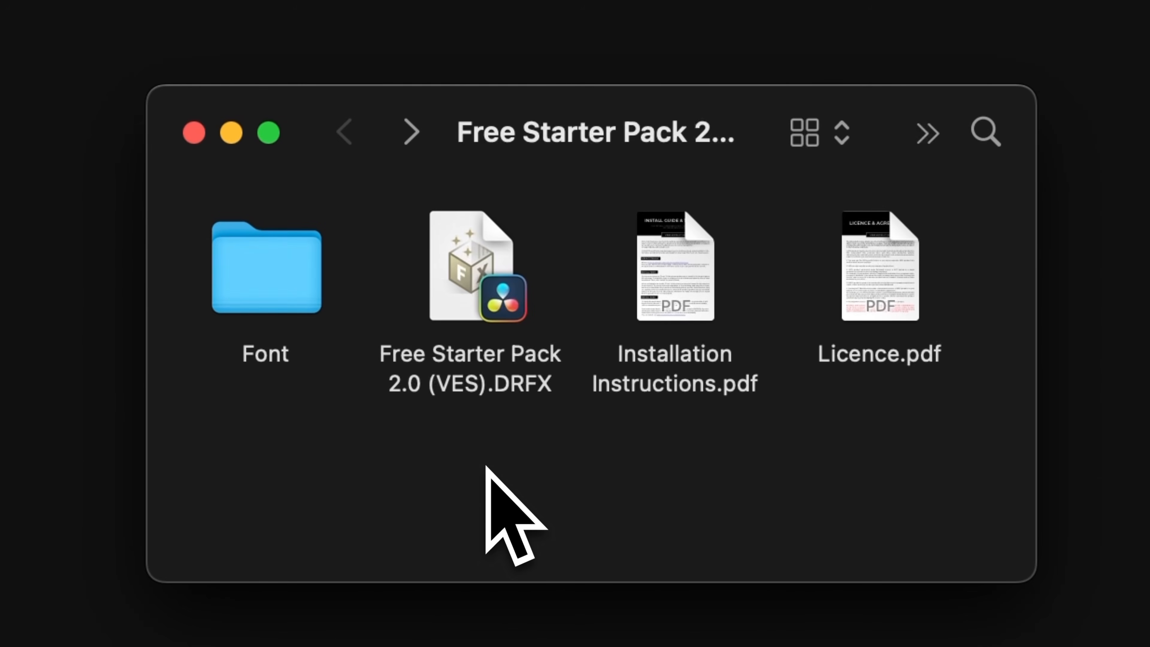
Install the Free Starter Pack 2.0 (VES).DRFX template bundle in DaVinci Resolve
{"action": "double_click", "coordinate": [482, 297]}
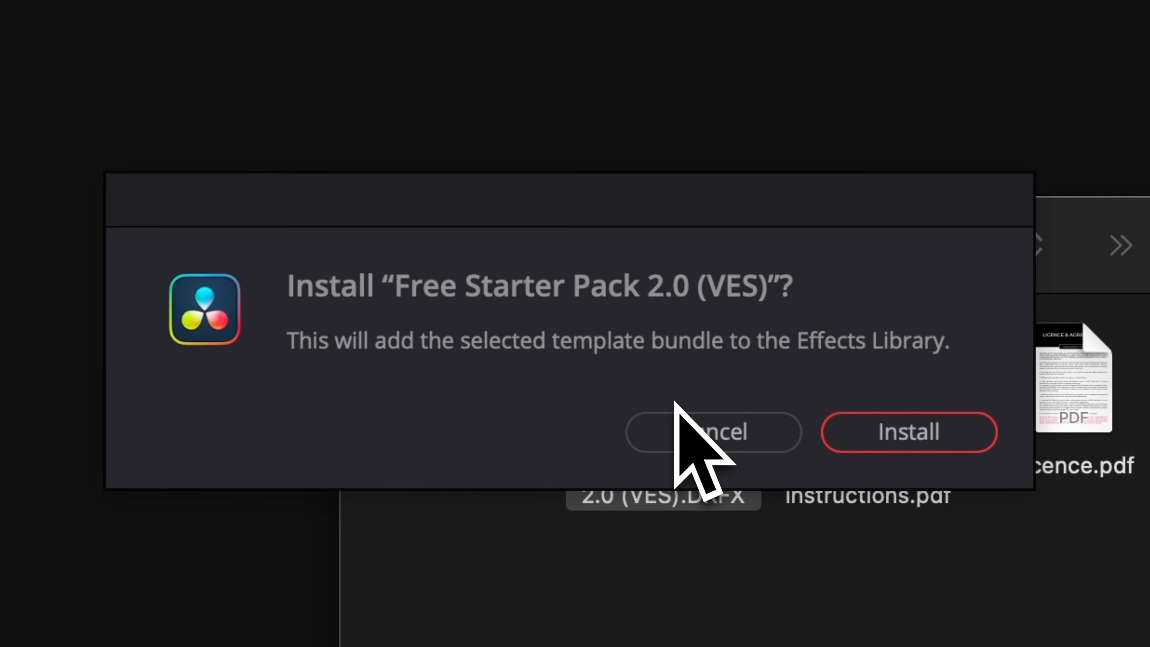
{"action": "left_click", "coordinate": [973, 435]}
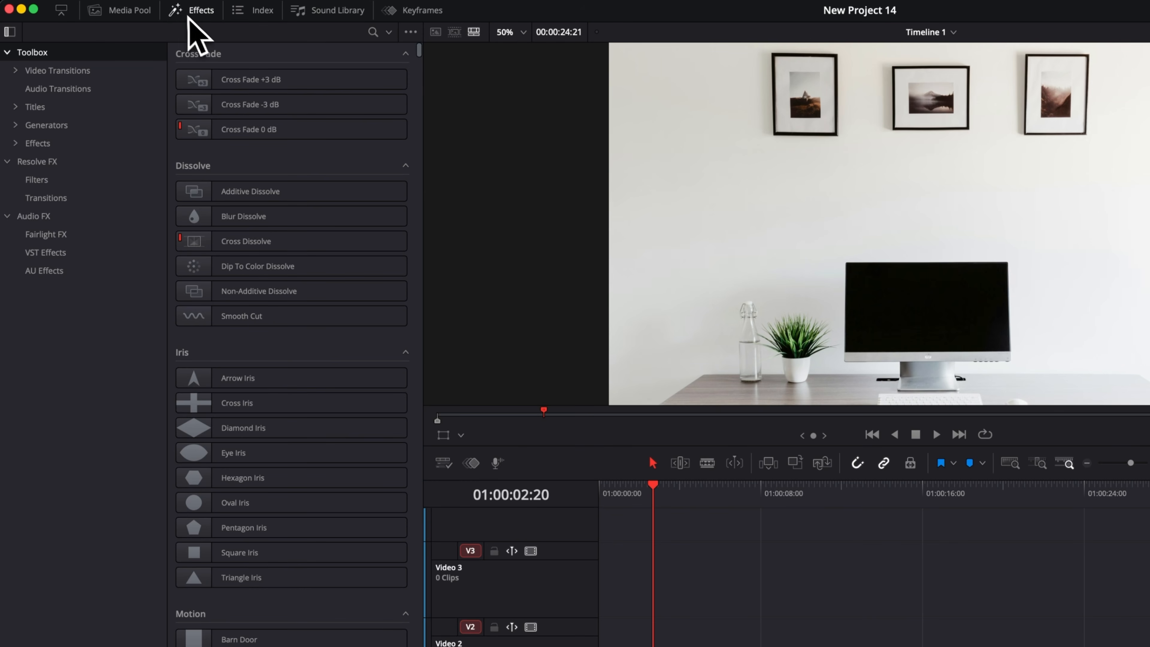
Show the 19. Pointers category of Free Starter Pack 2.0 among the Video Editor Studio titles
{"action": "left_click", "coordinate": [16, 108]}
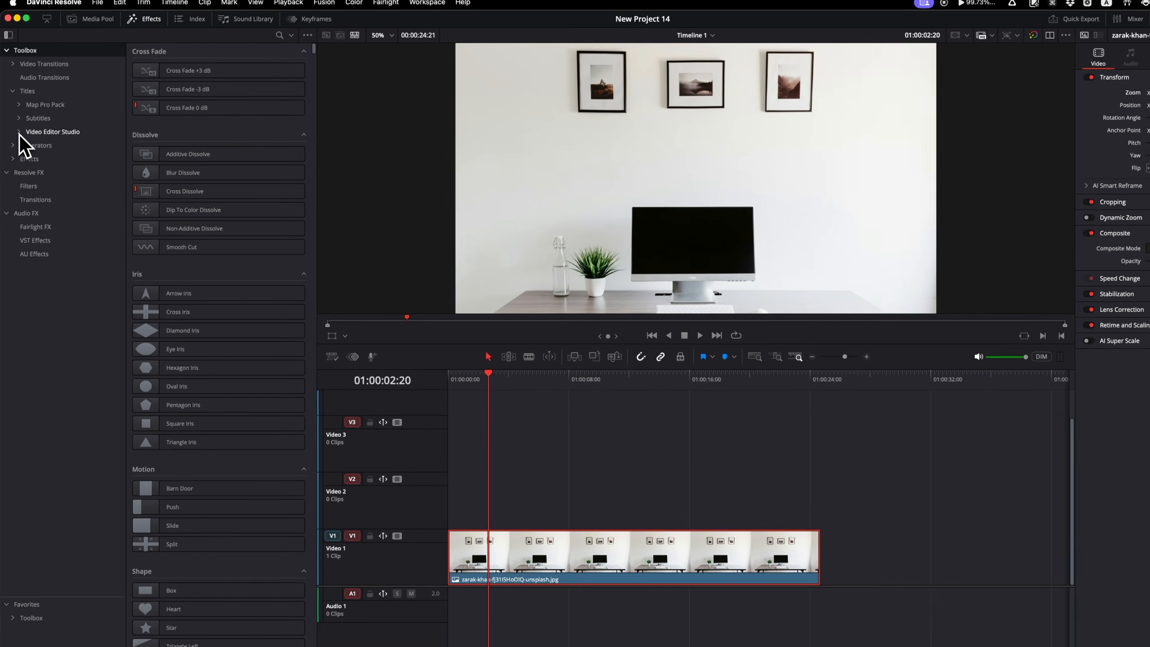
{"action": "left_click", "coordinate": [24, 162]}
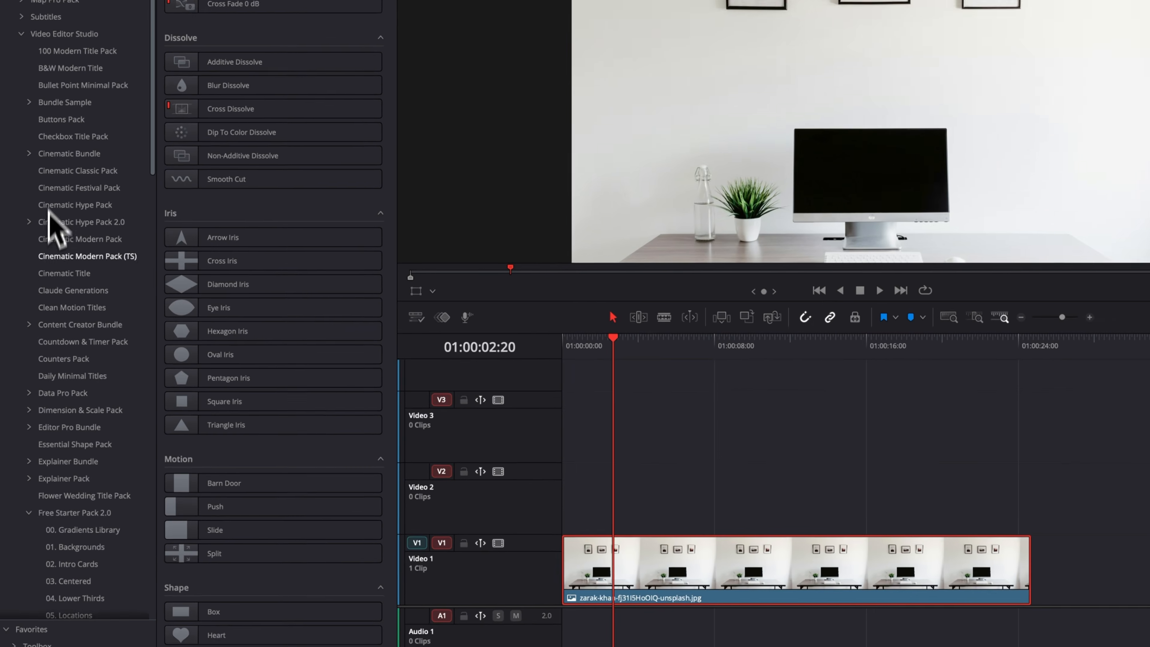
{"action": "scroll", "coordinate": [52, 222], "scroll_direction": "down", "scroll_amount": 10}
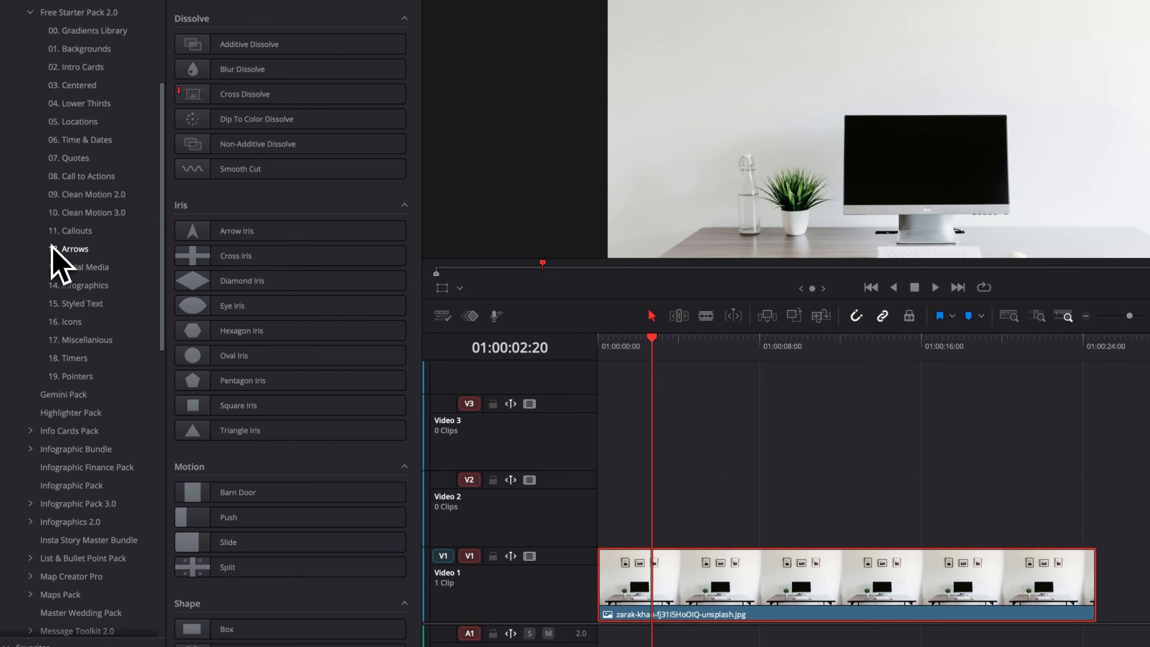
{"action": "left_click", "coordinate": [74, 381]}
{"action": "left_click", "coordinate": [207, 0]}
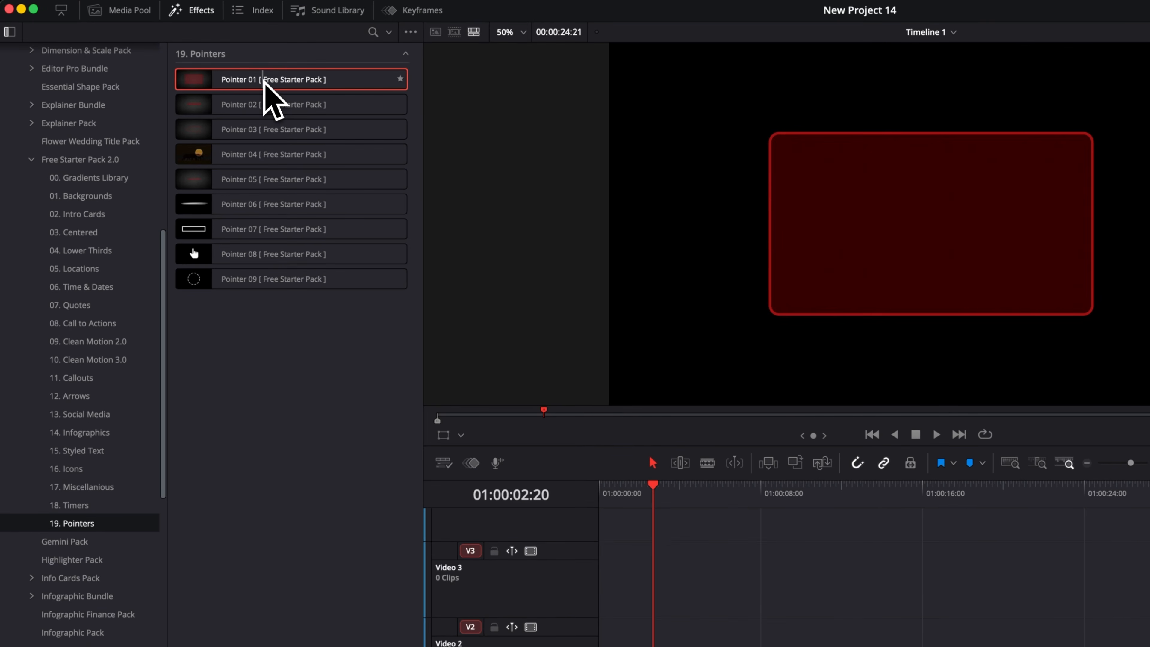
Place Pointer 01 on Video 2 at the playhead and extend its end to about 01:00:20
{"action": "left_click_drag", "start_coordinate": [264, 82], "coordinate": [661, 646]}
{"action": "left_click_drag", "start_coordinate": [395, 471], "coordinate": [459, 474]}
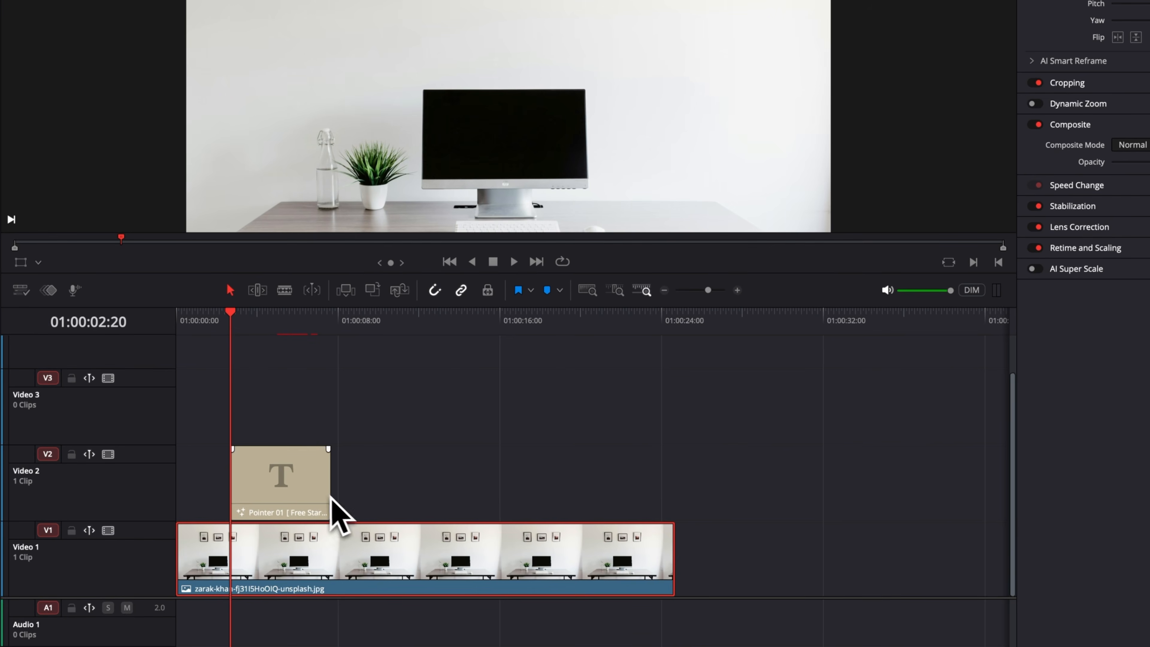
{"action": "left_click_drag", "start_coordinate": [324, 491], "coordinate": [591, 498]}
Set Pointer 01's Width to 0.35, Height to 0.368 and Center to X 0.492, Y 0.255, and play it from its start
{"action": "left_click", "coordinate": [437, 312]}
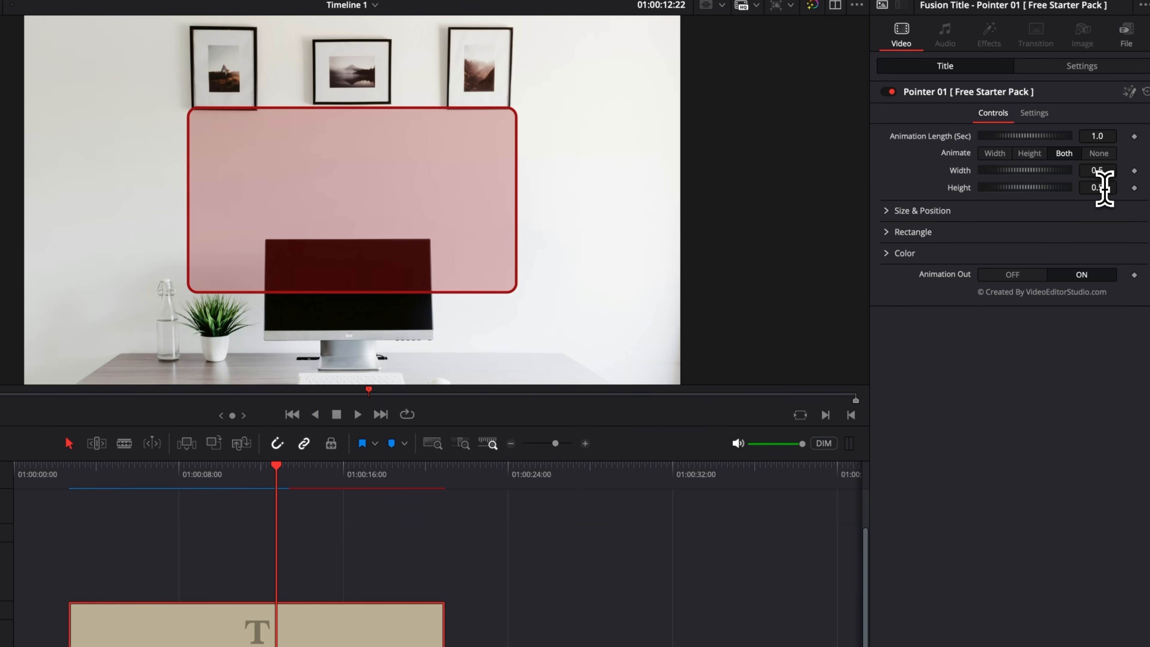
{"action": "left_click_drag", "start_coordinate": [1098, 187], "coordinate": [1025, 171]}
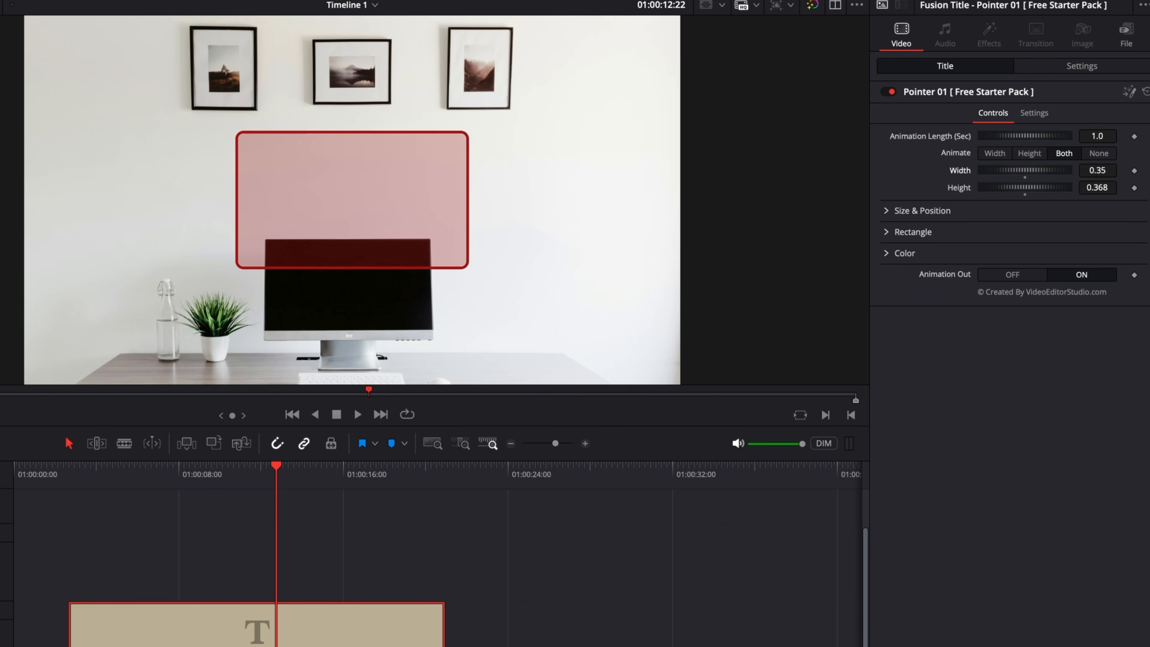
{"action": "left_click", "coordinate": [886, 211]}
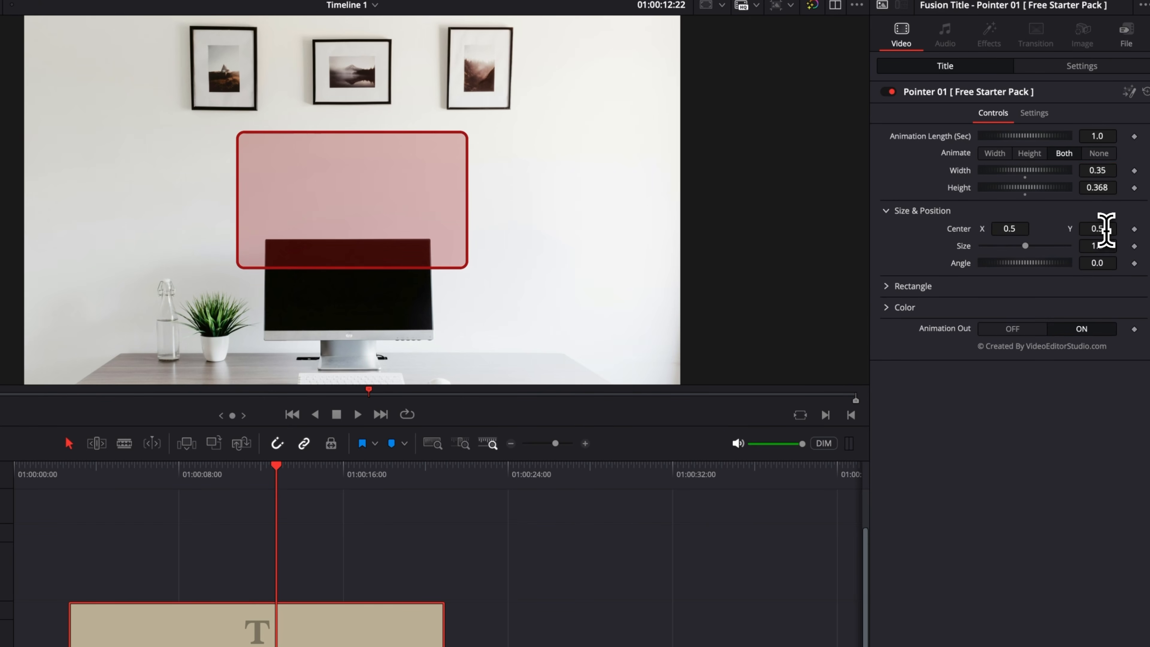
{"action": "left_click_drag", "start_coordinate": [1106, 230], "coordinate": [1024, 229]}
{"action": "left_click", "coordinate": [53, 469]}
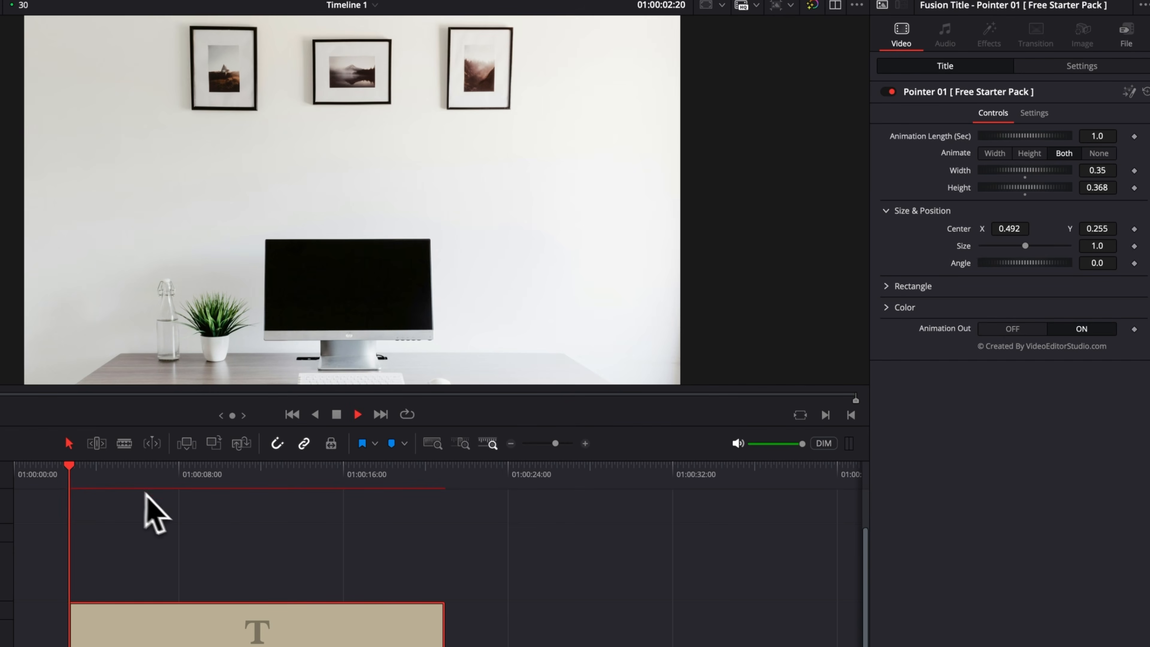